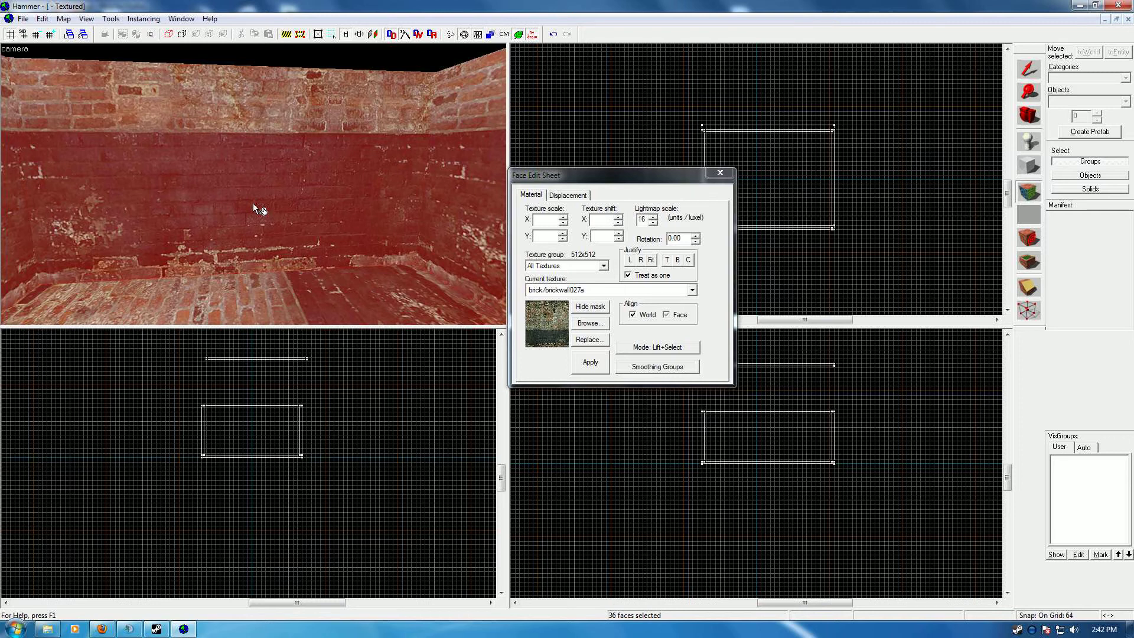
Step: Apply the dev/dev_measurecrate01 texture to all the selected room faces
key("z")
key("z")
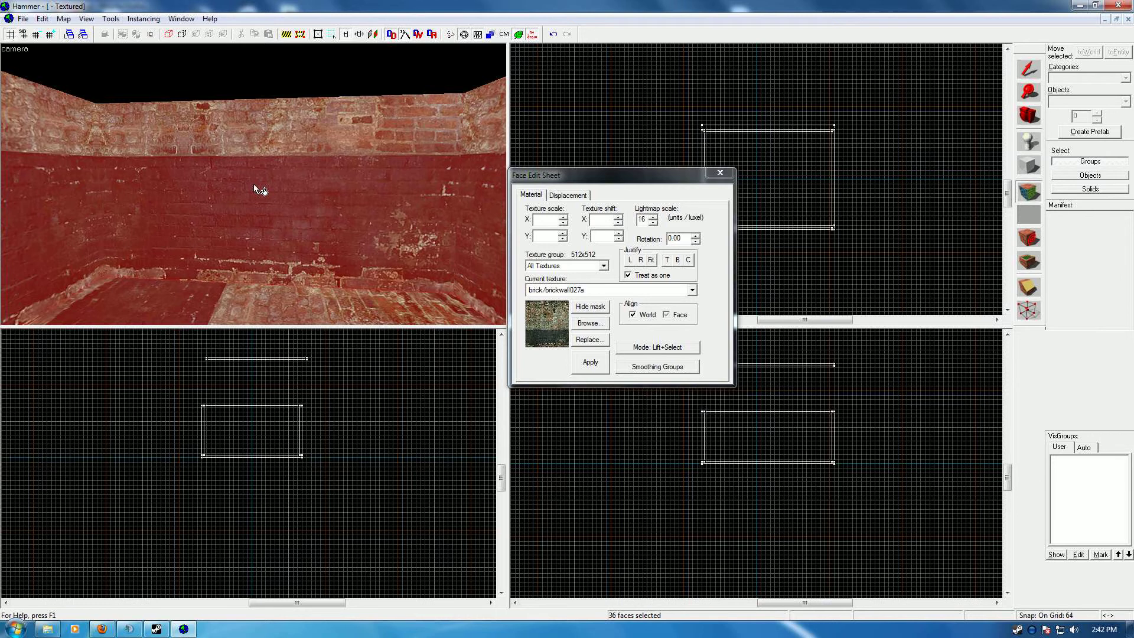
key("z")
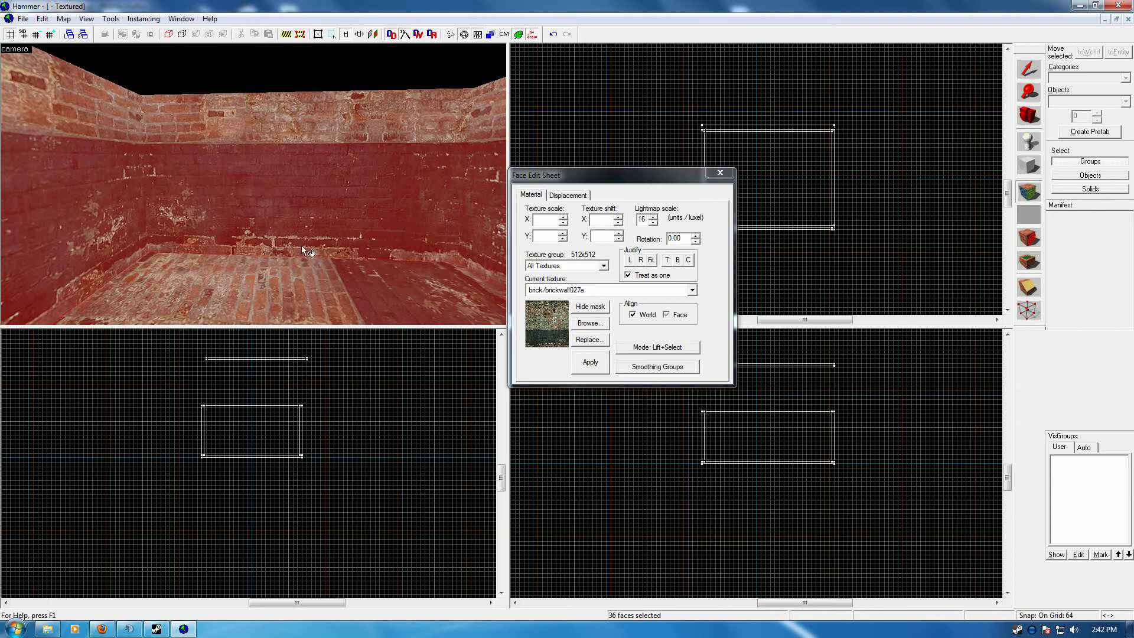
left_click(692, 289)
left_click(609, 365)
left_click(592, 363)
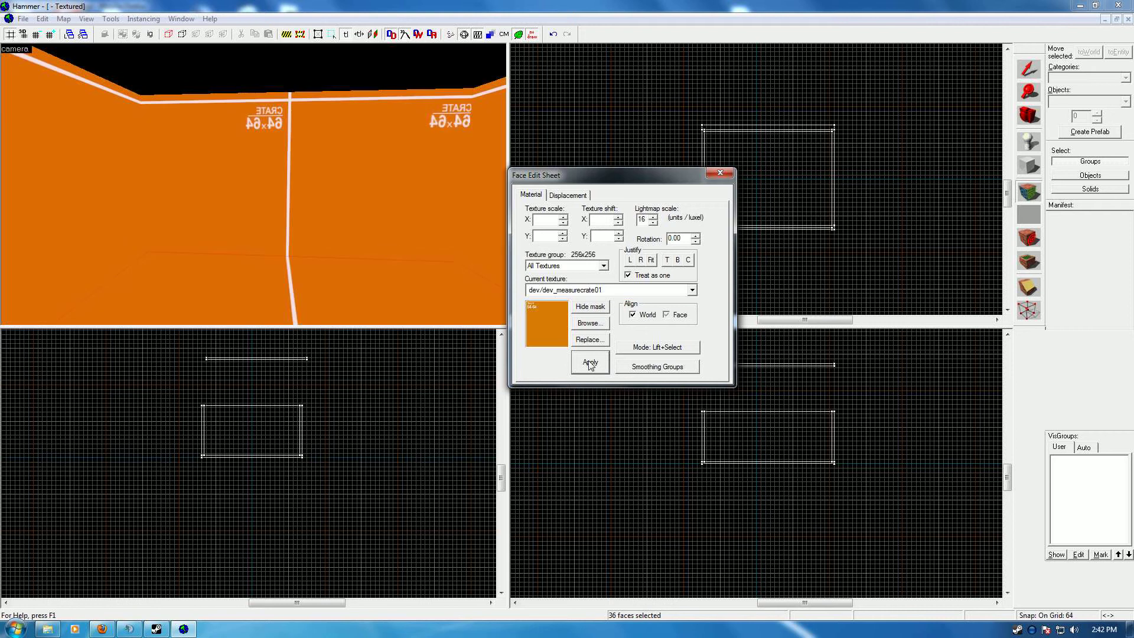
Step: Set the texture scale of the selected faces to 0.40 on both X and Y
left_click(562, 217)
left_click(562, 217)
left_click(562, 217)
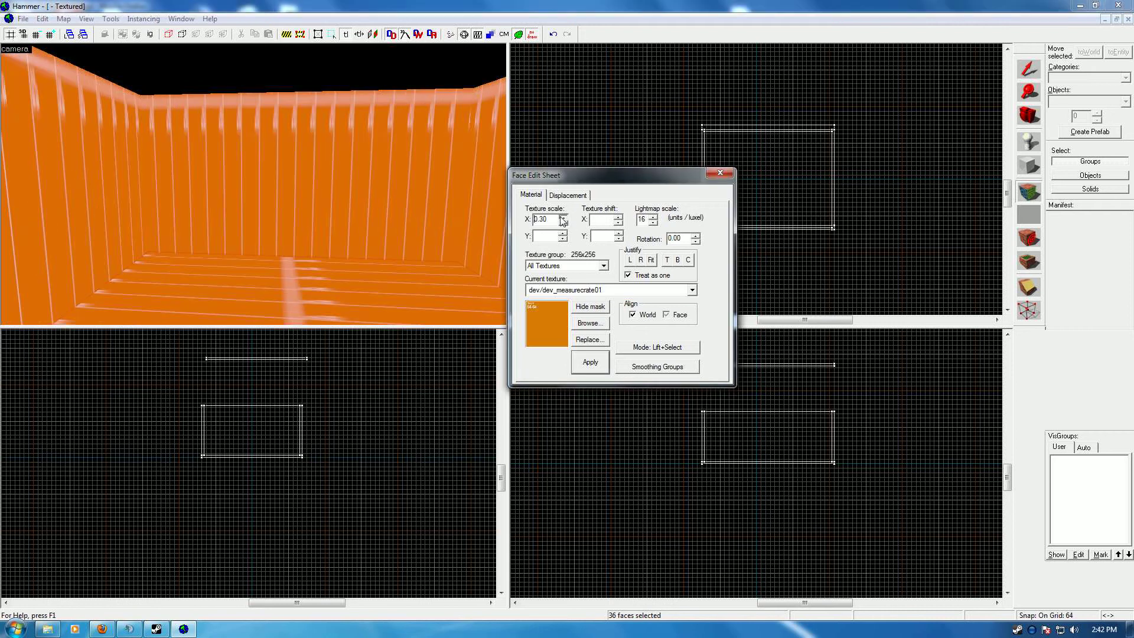
left_click(562, 233)
left_click(562, 234)
left_click(561, 234)
left_click(564, 217)
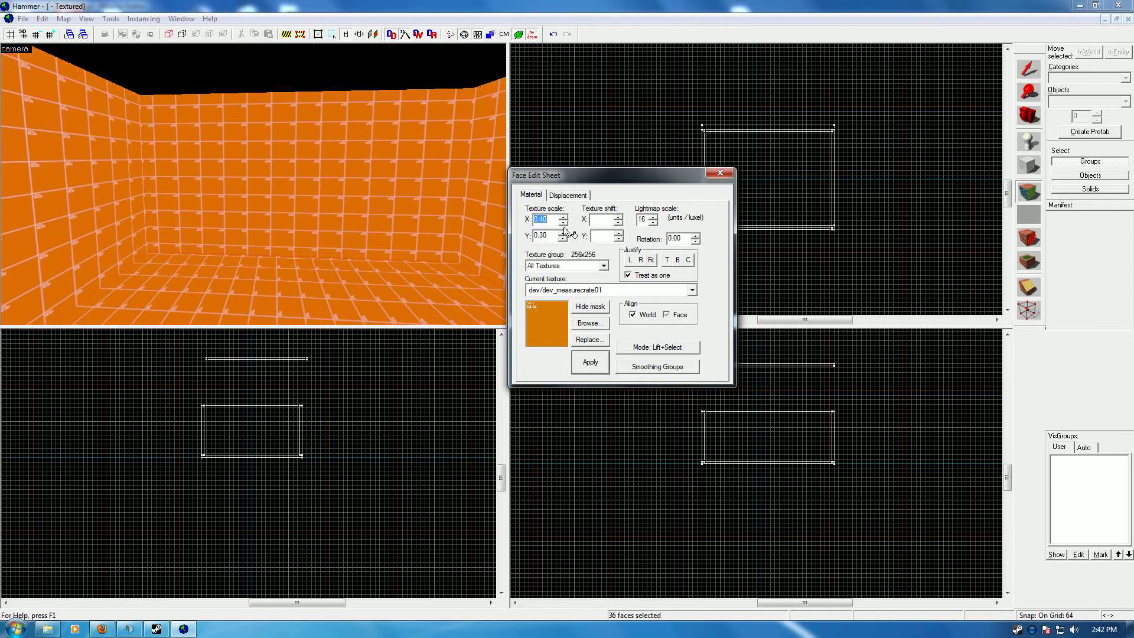
left_click(563, 234)
Step: Examine the crate texture's size and lettering on the room's walls and ceiling from several viewpoints
key("z")
key("w")
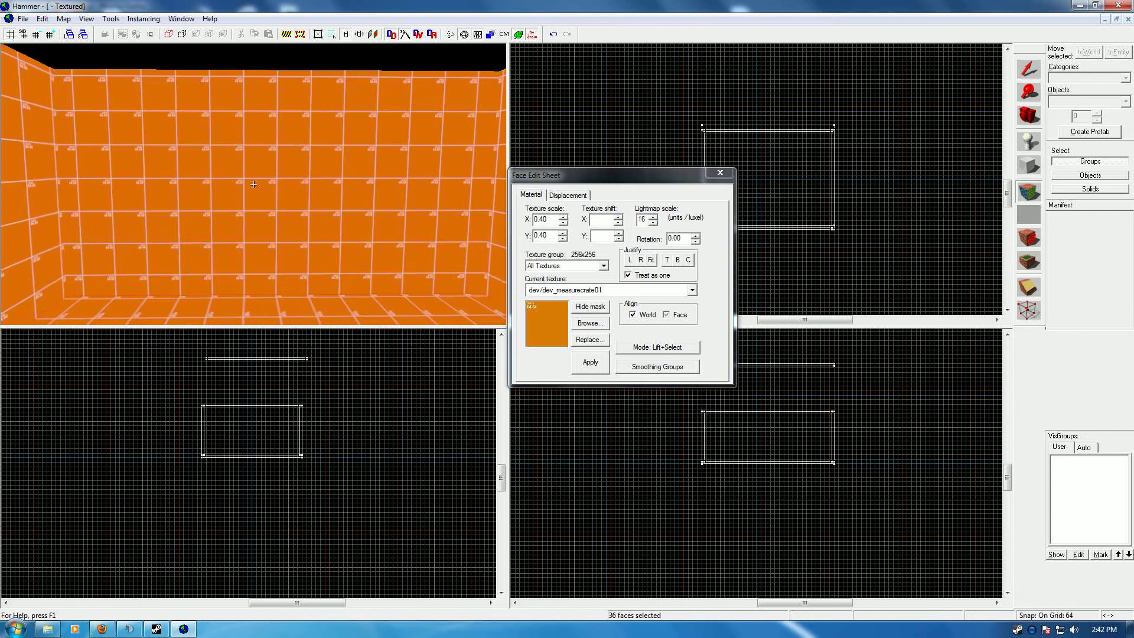
key("s")
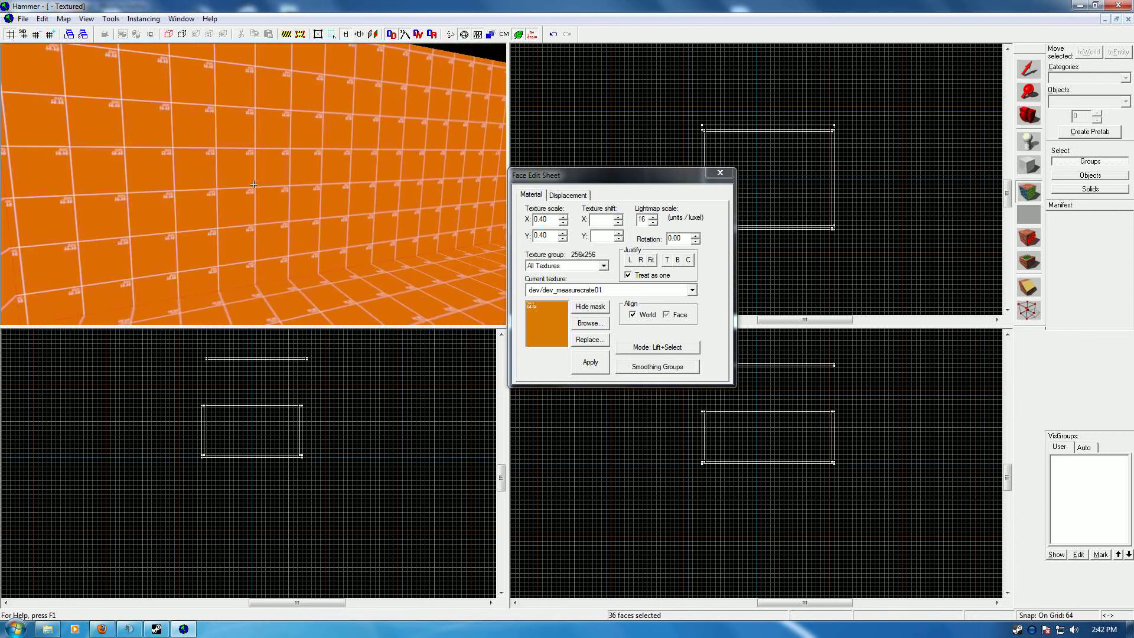
key("w")
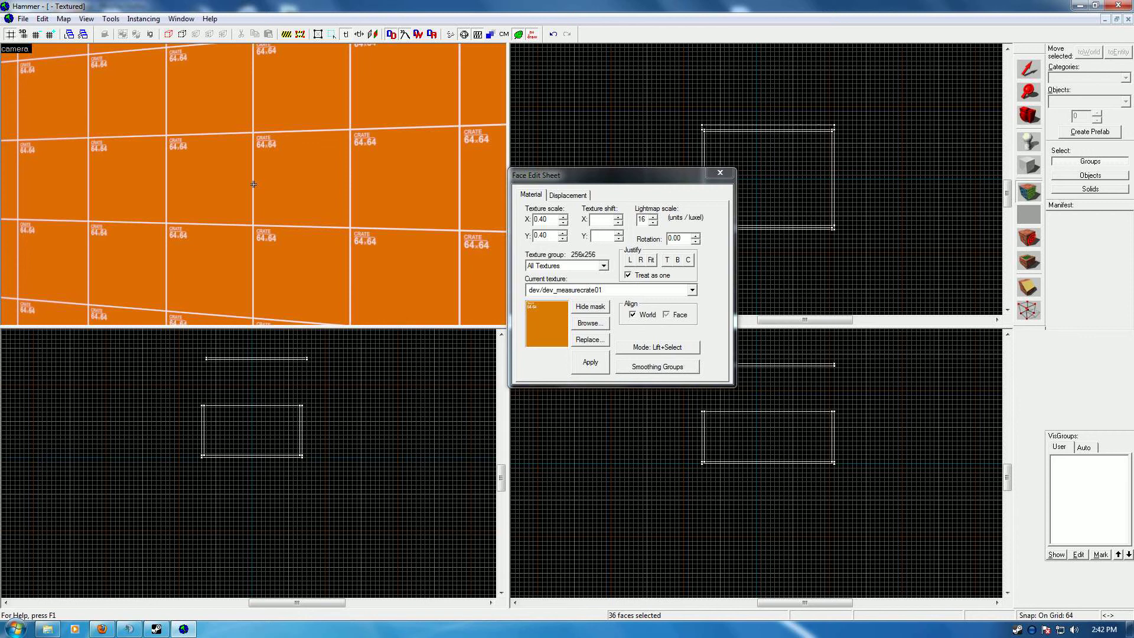
key("s")
key("w")
key("s")
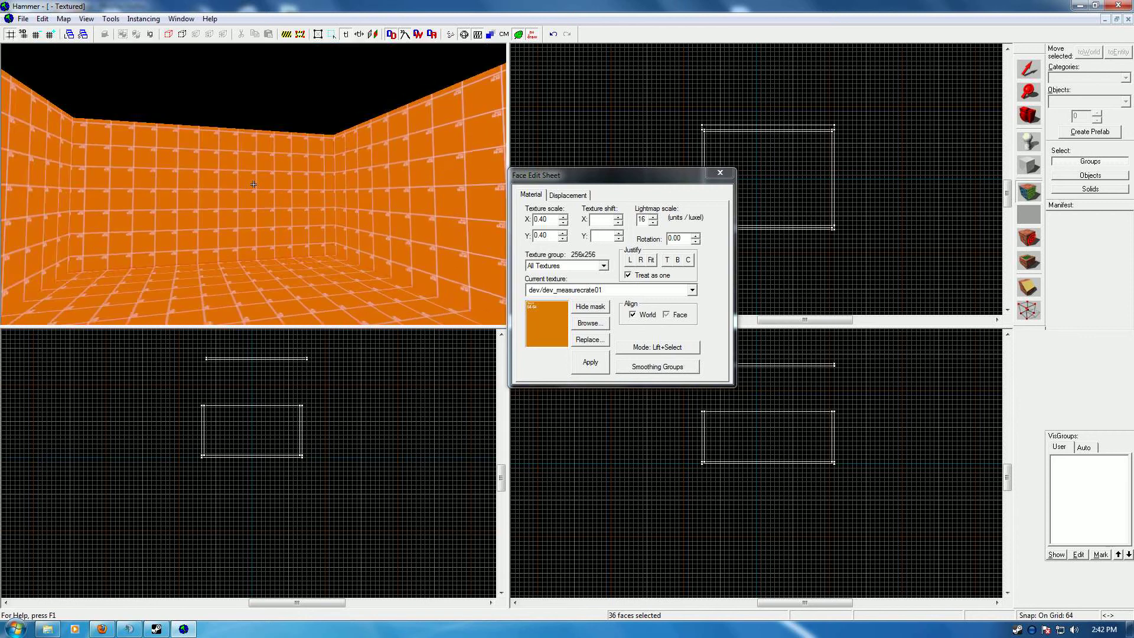
key("w")
key("z")
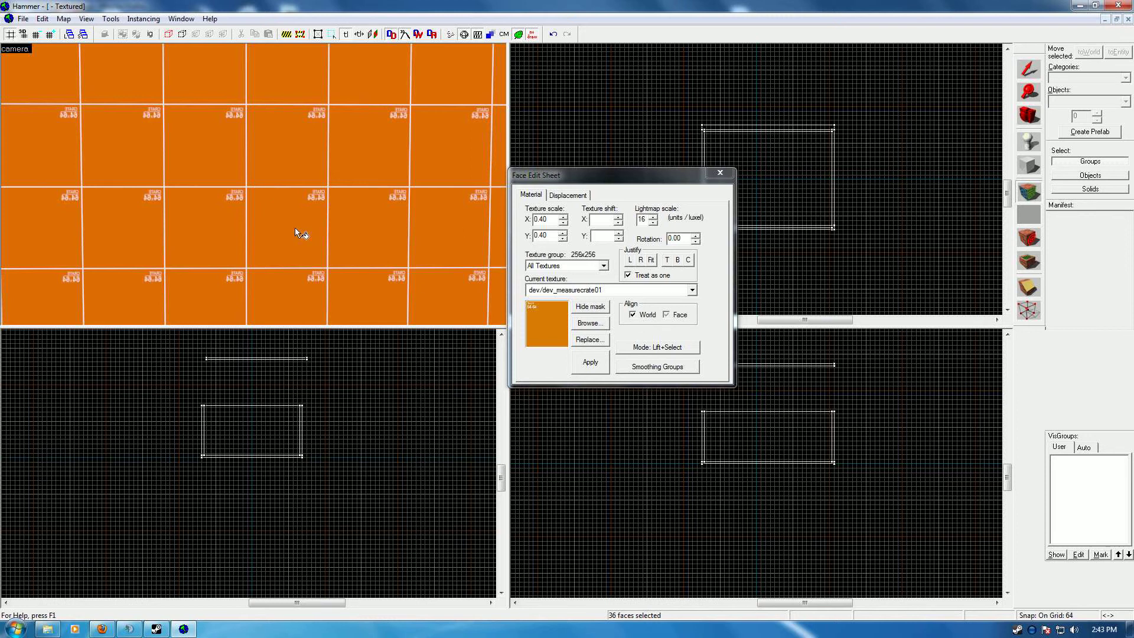
key("z")
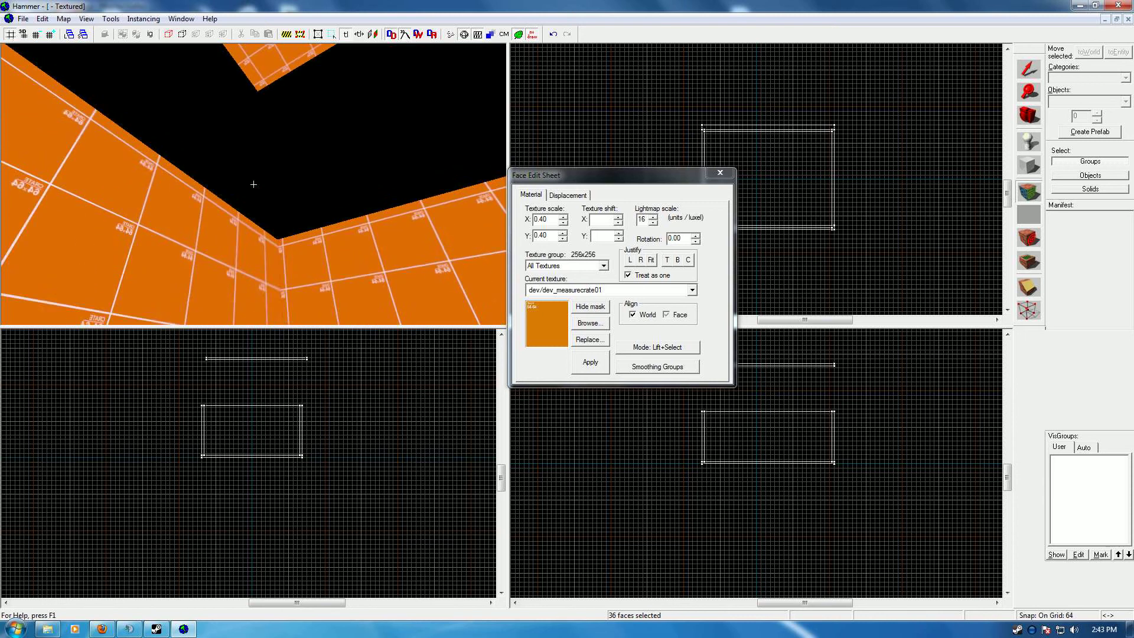
key("z")
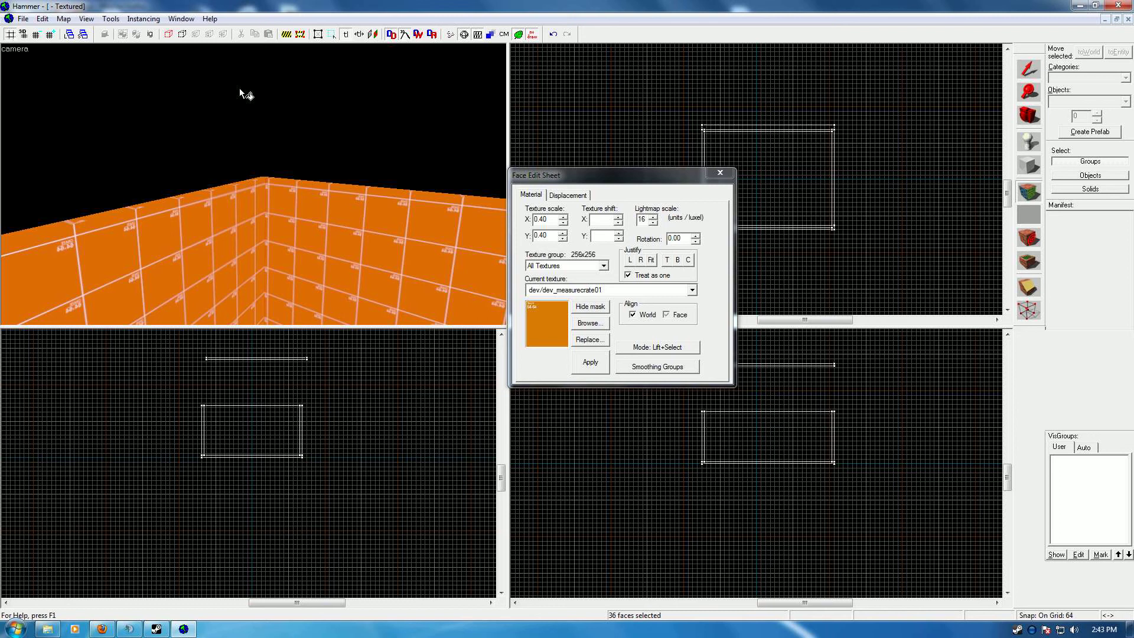
key("z")
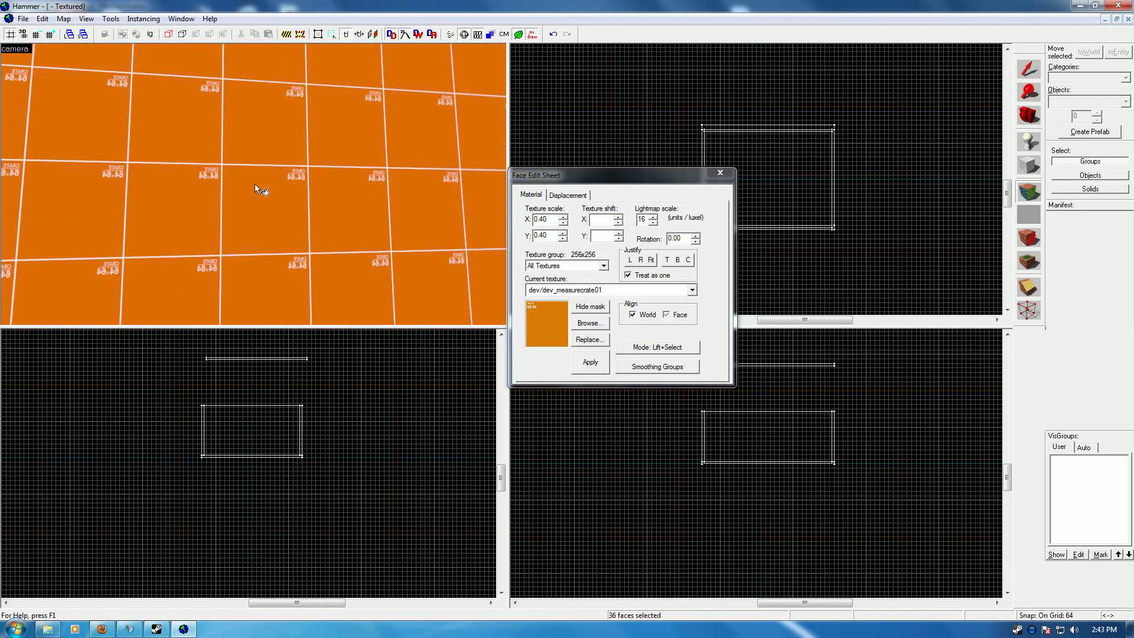
key("z")
Step: Try face alignment for the texture on the selected faces, then switch back to world alignment
left_click(667, 315)
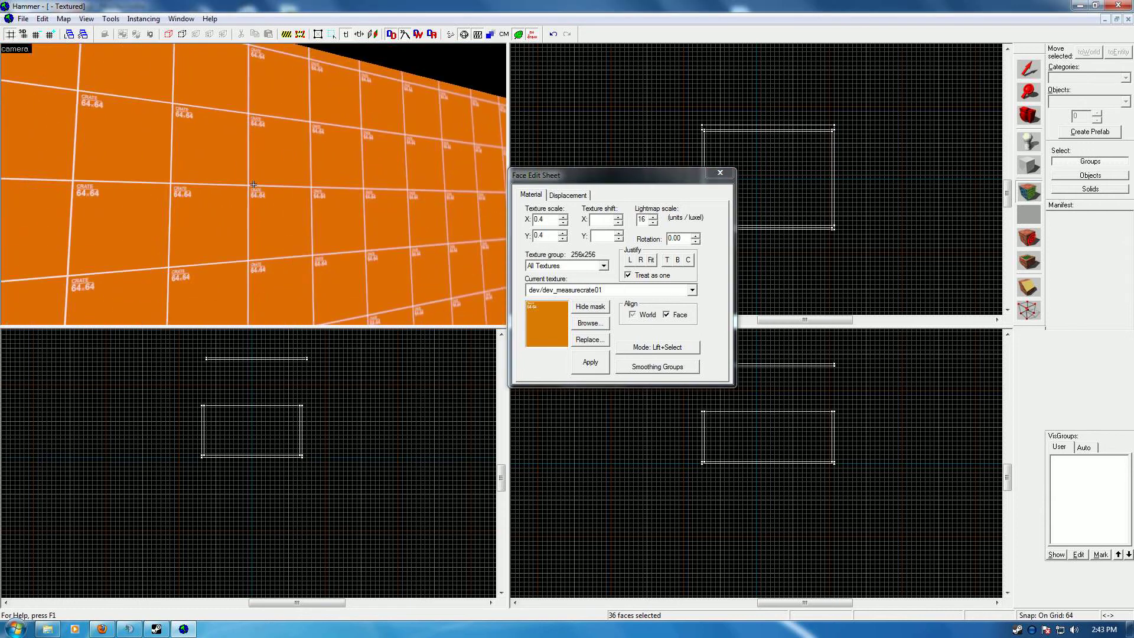
left_click_drag(253, 184, 254, 185)
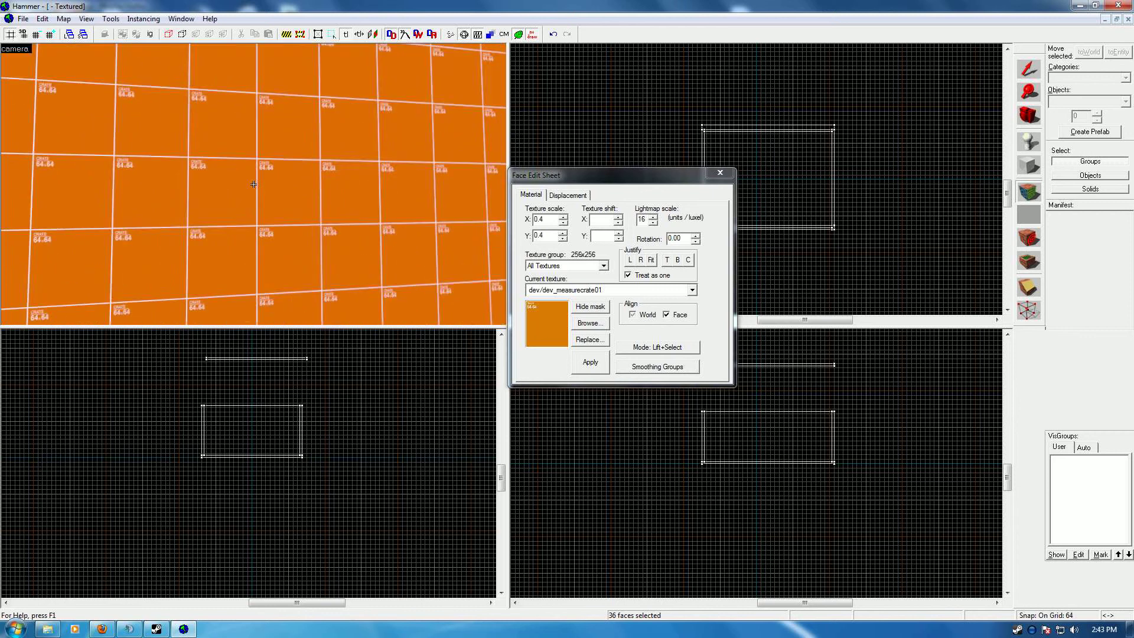
key("w")
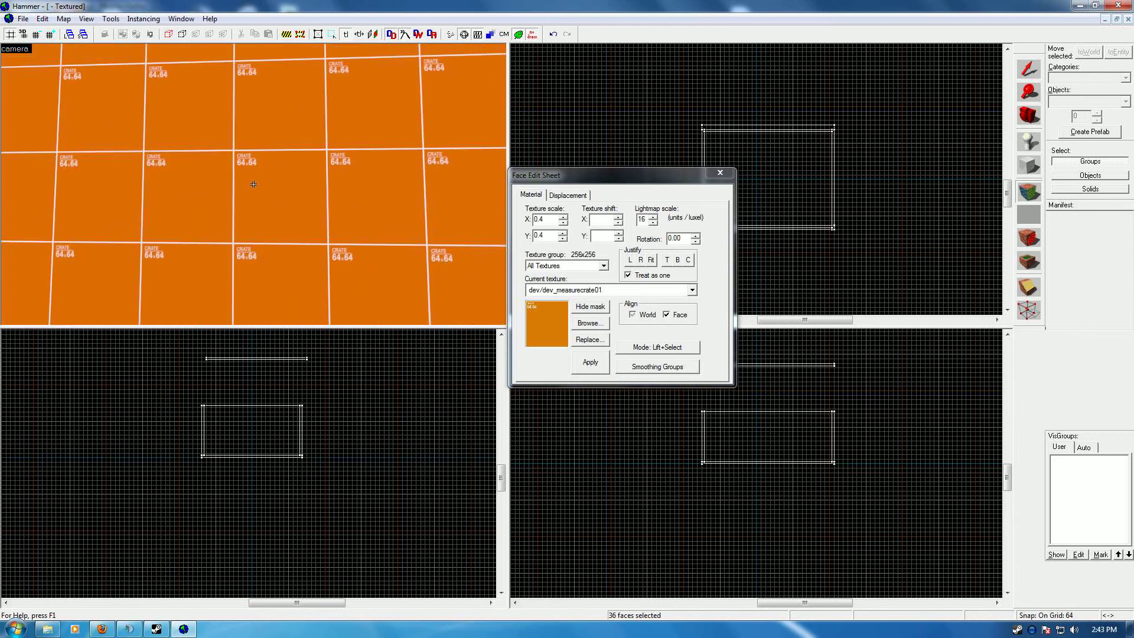
left_click_drag(253, 184, 254, 185)
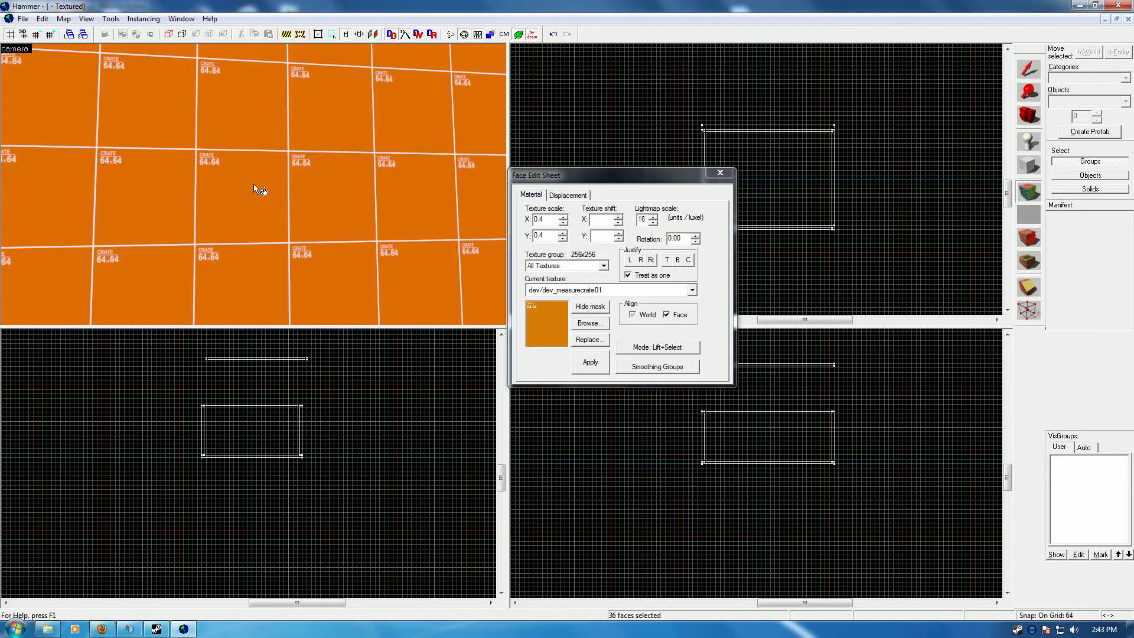
left_click(633, 315)
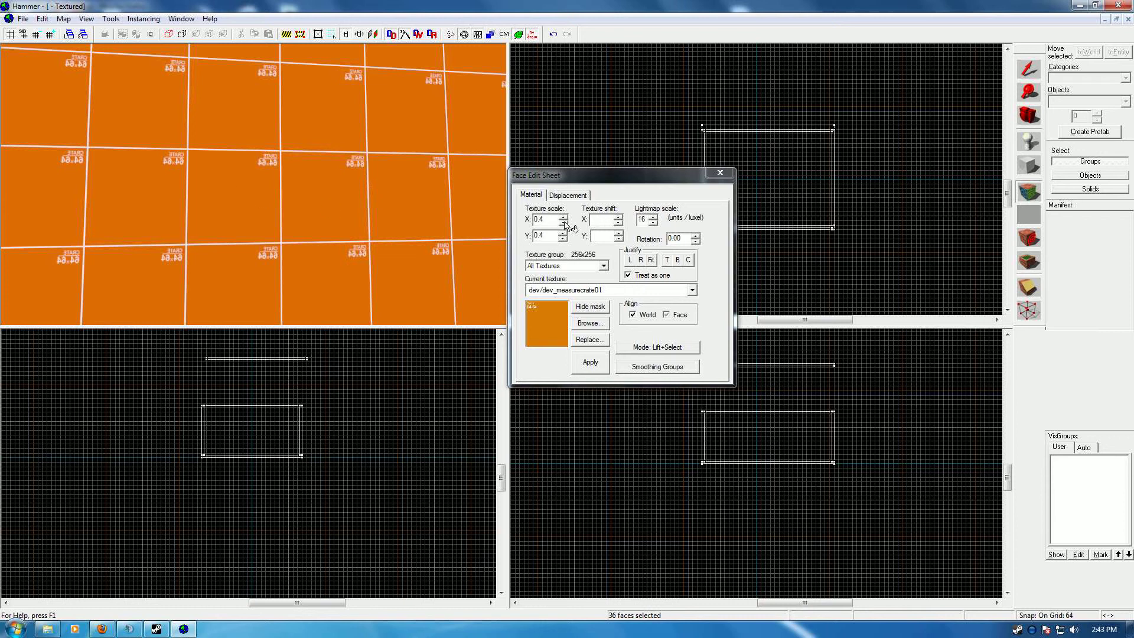
Step: Mirror the texture horizontally by setting the X texture scale of the selected faces to -0.40
left_click_drag(564, 223, 564, 227)
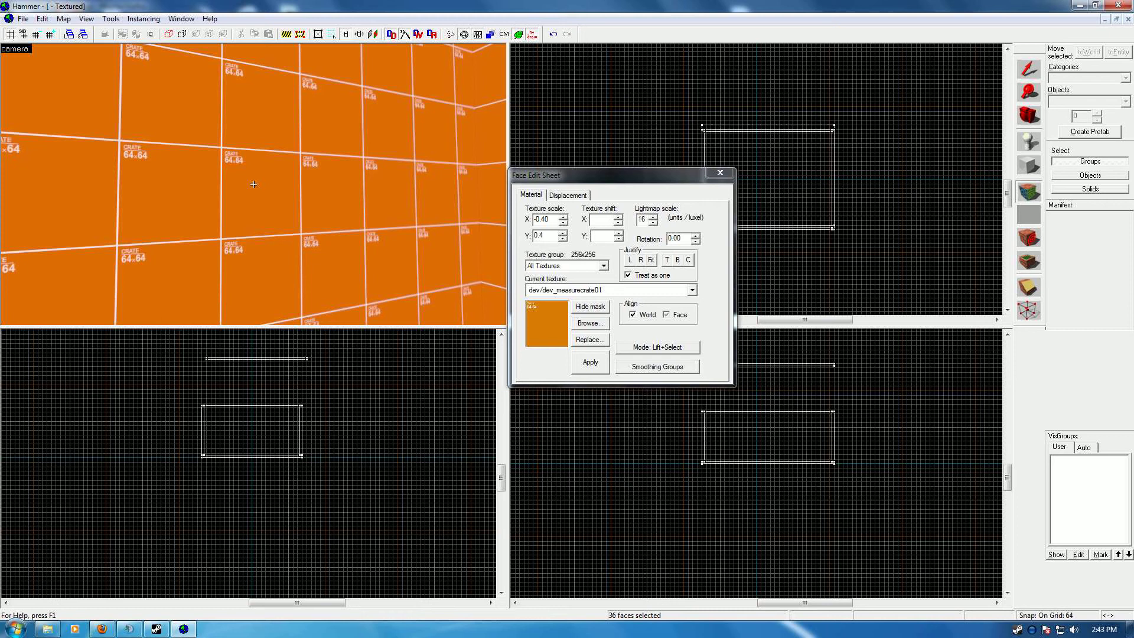
key("s")
key("Right")
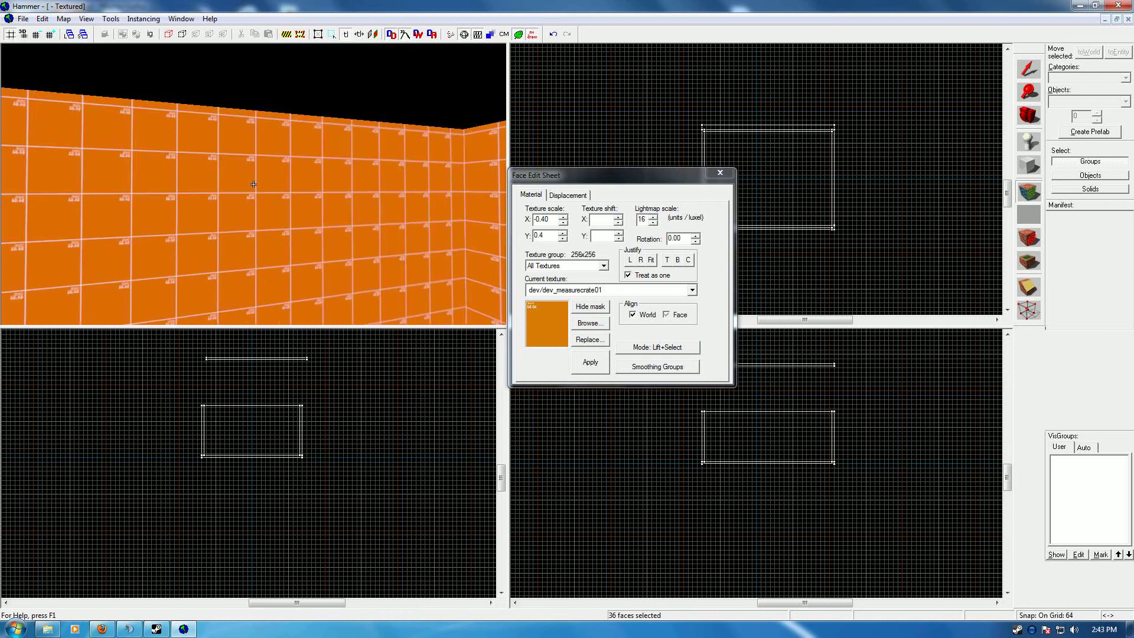
key("Right")
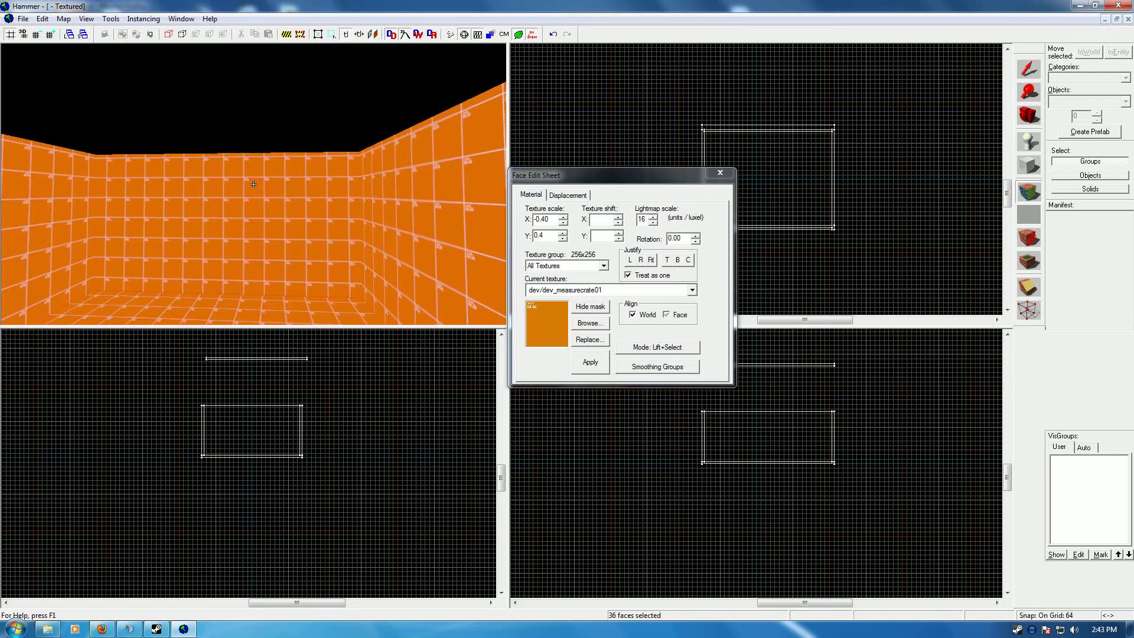
key("Down")
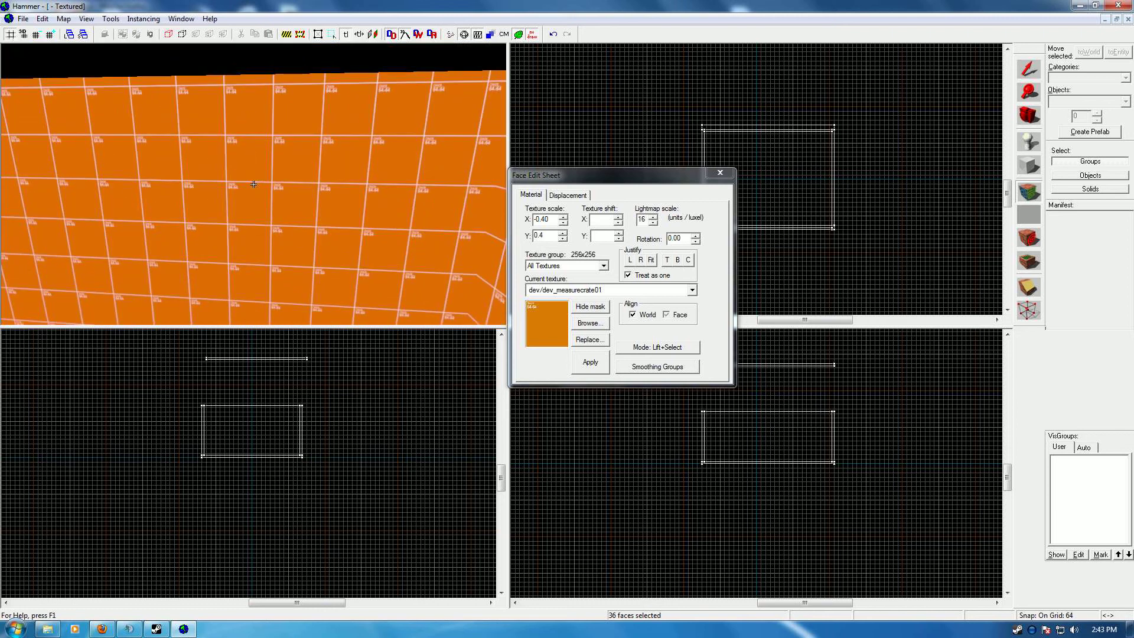
key("w")
key("w")
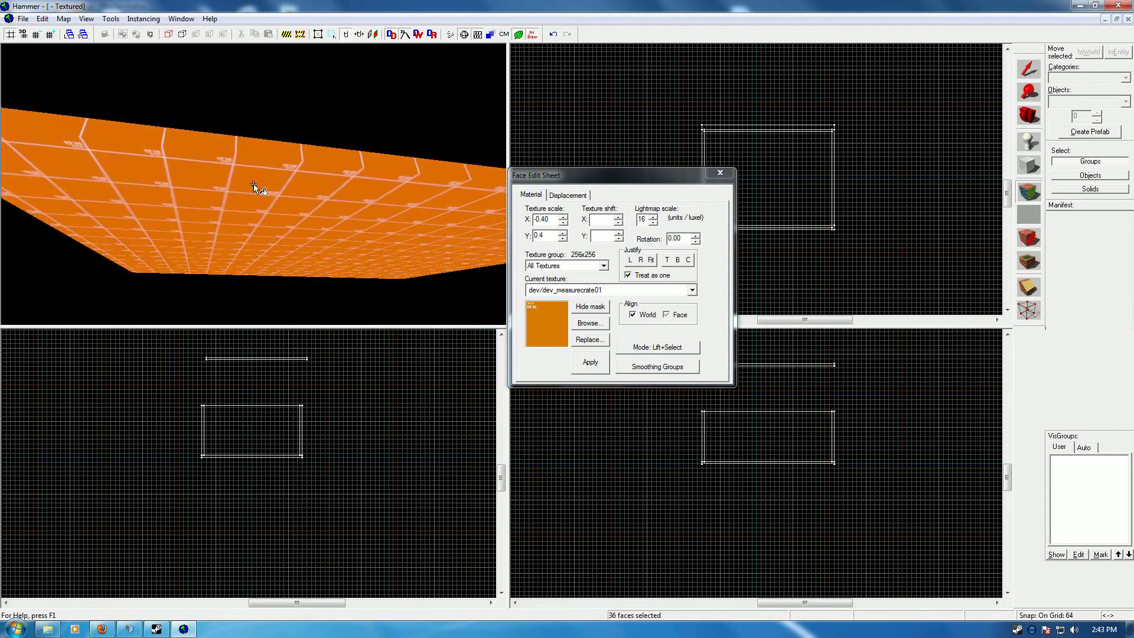
Step: Select only the underside face of the ceiling brush floating above the room
key("z")
left_click(265, 190)
key("z")
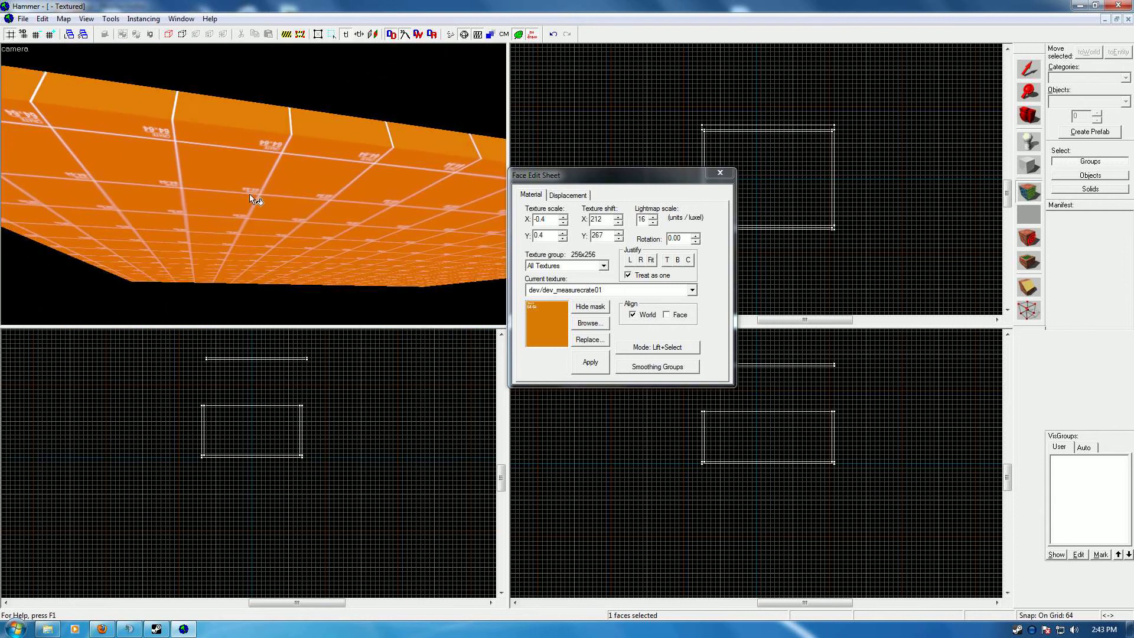
key("s")
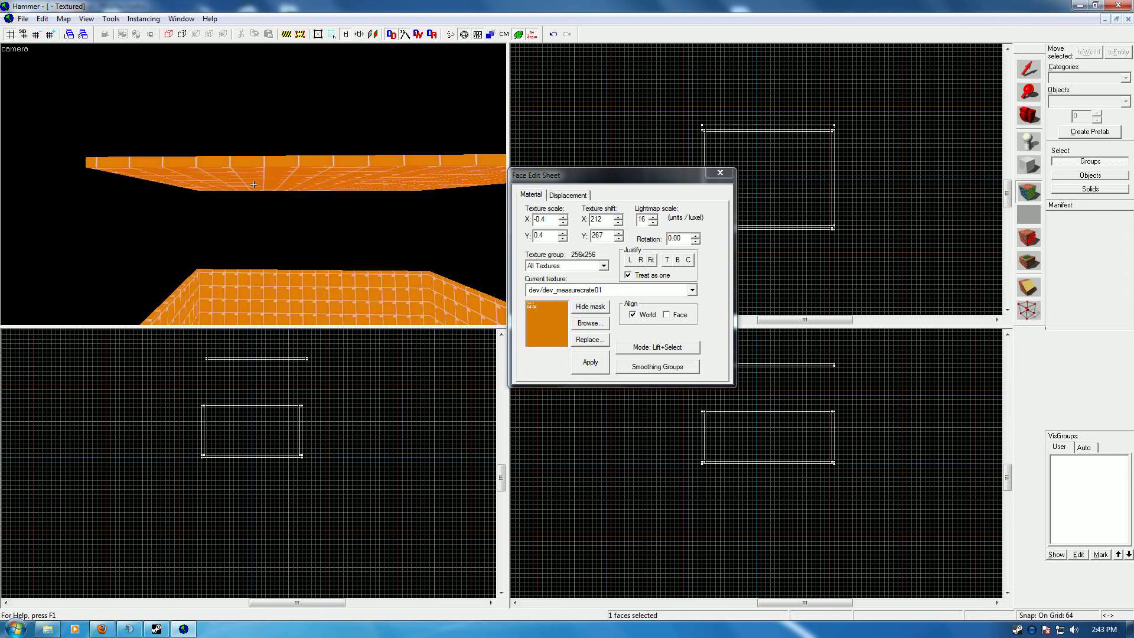
Step: Select every face of the floating ceiling brush at once
key("w")
key("z")
left_click(253, 184)
left_click(249, 206, "shift")
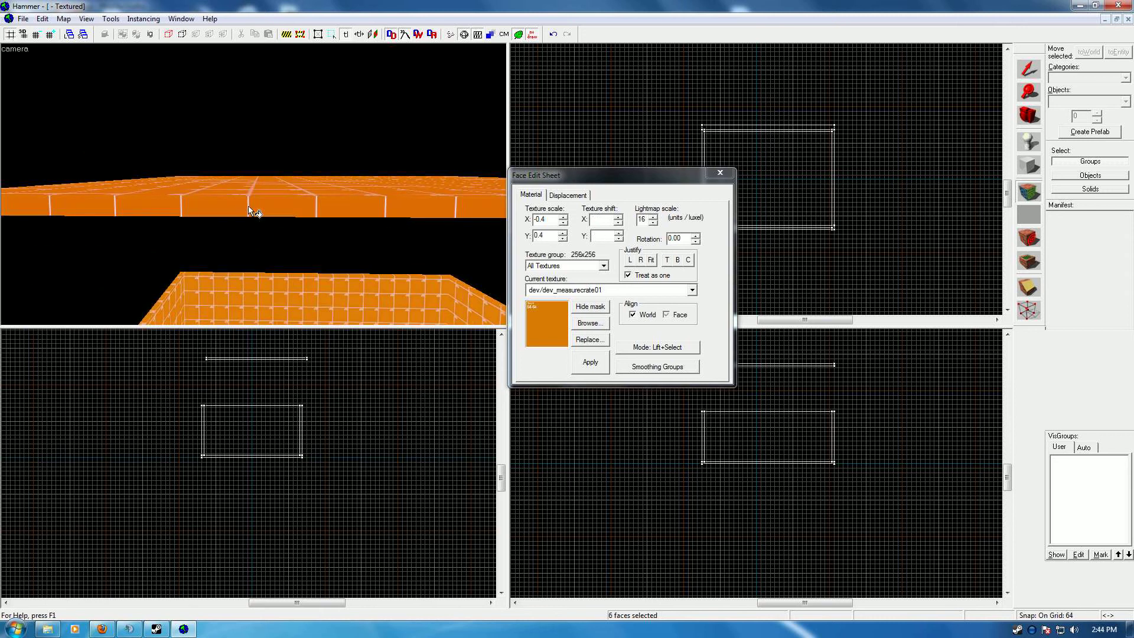
key("z")
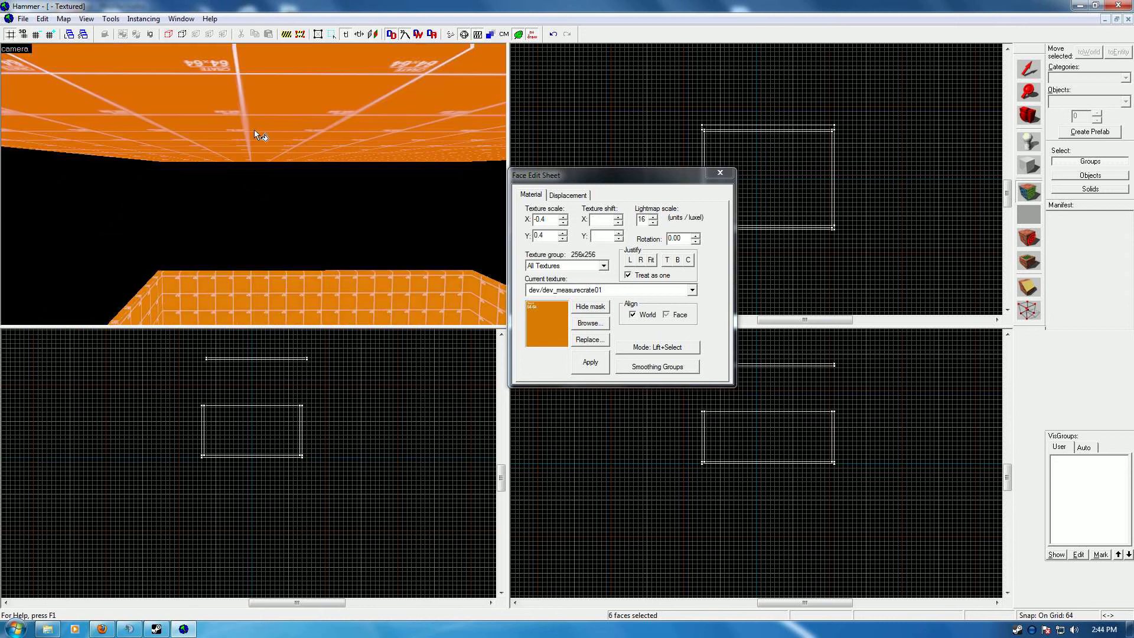
key("s")
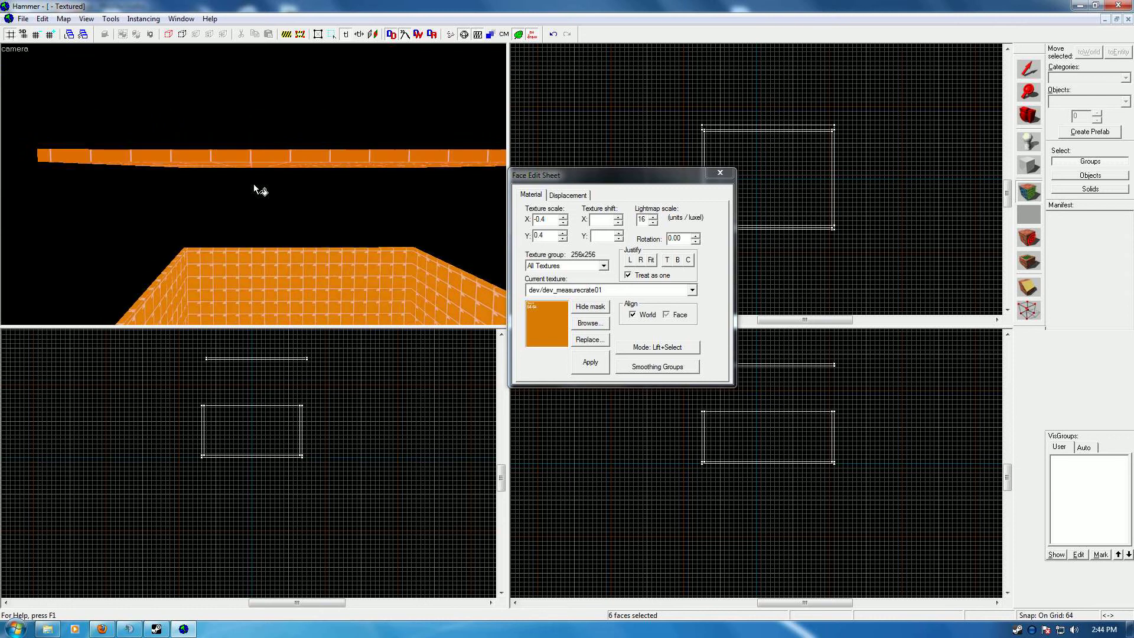
key("z")
key("w")
key("s")
key("z")
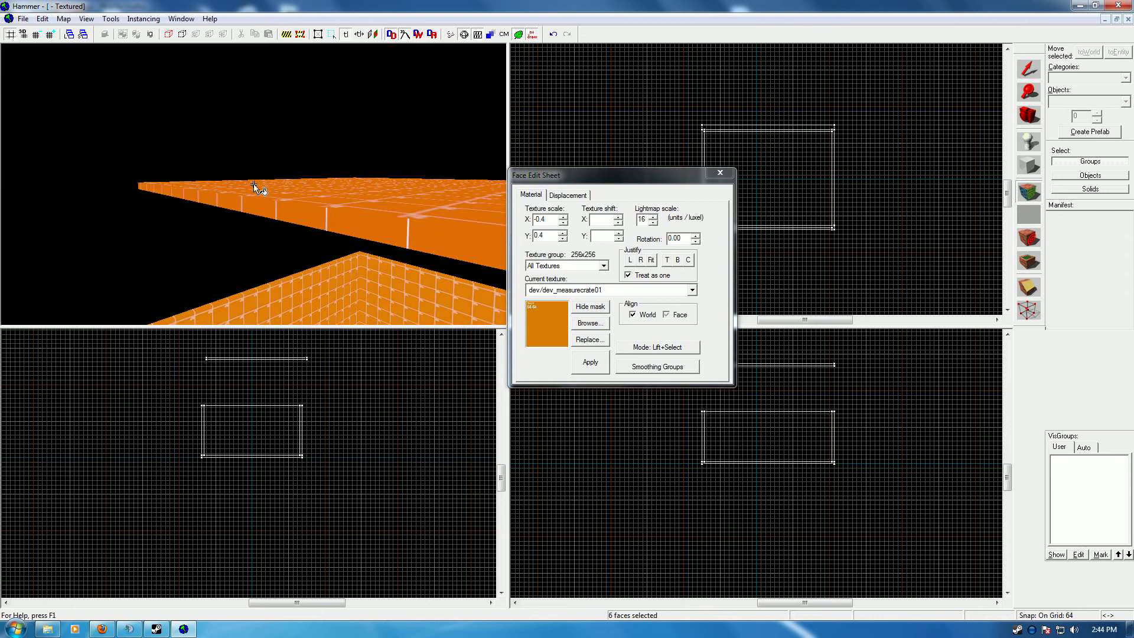
Step: Select the ceiling brush's top face and a side face individually, then reselect all of the brush's faces together
left_click(246, 186)
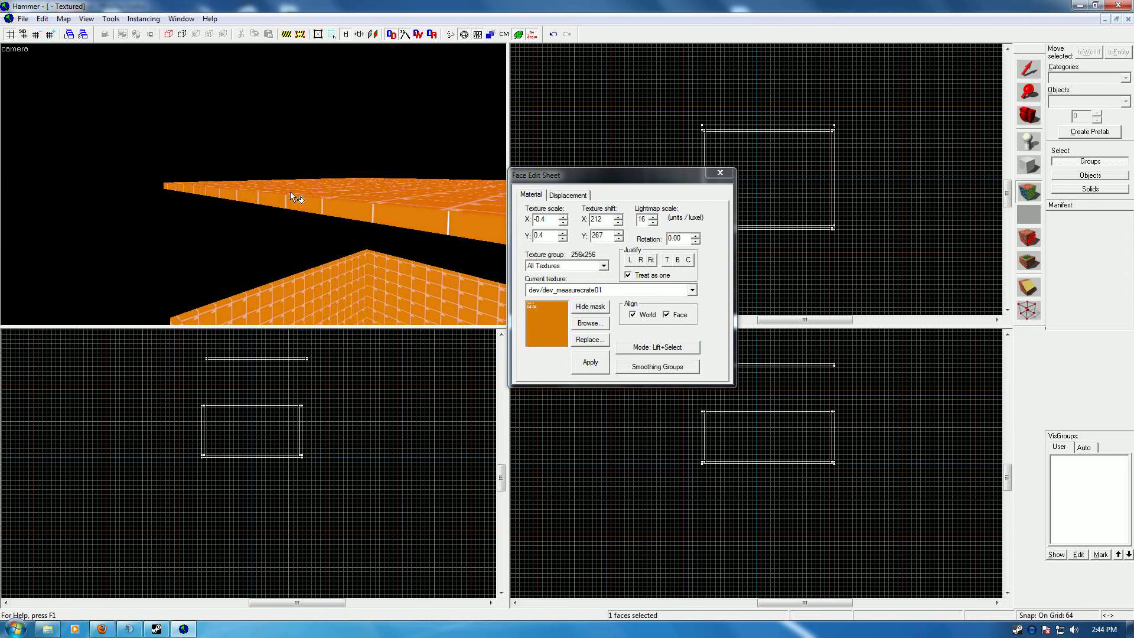
left_click(345, 208)
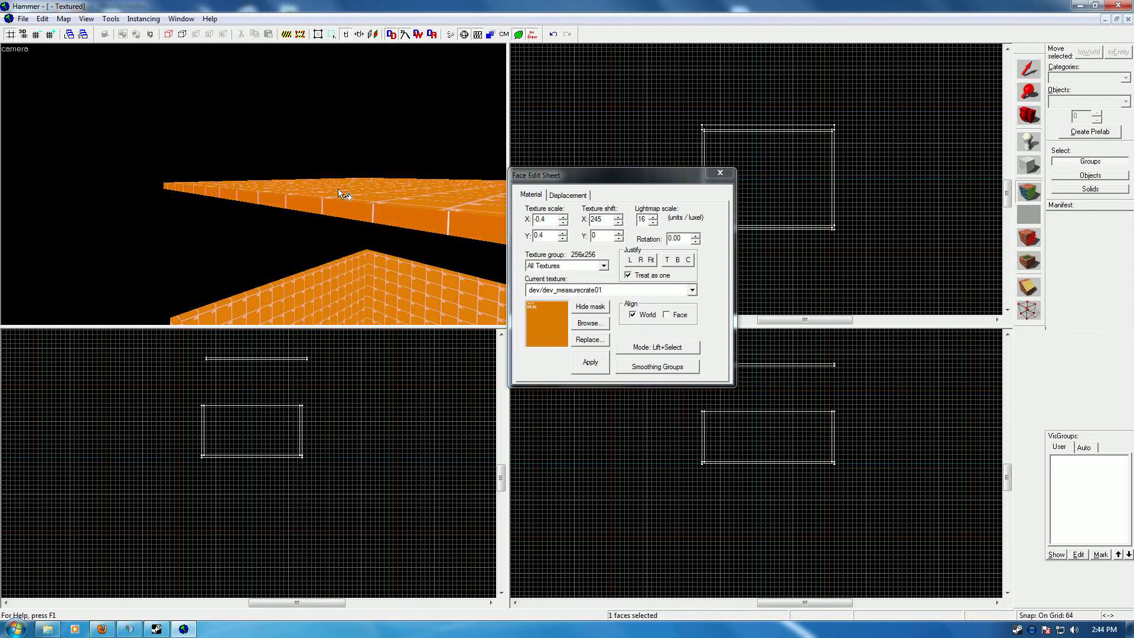
left_click(371, 189, "shift")
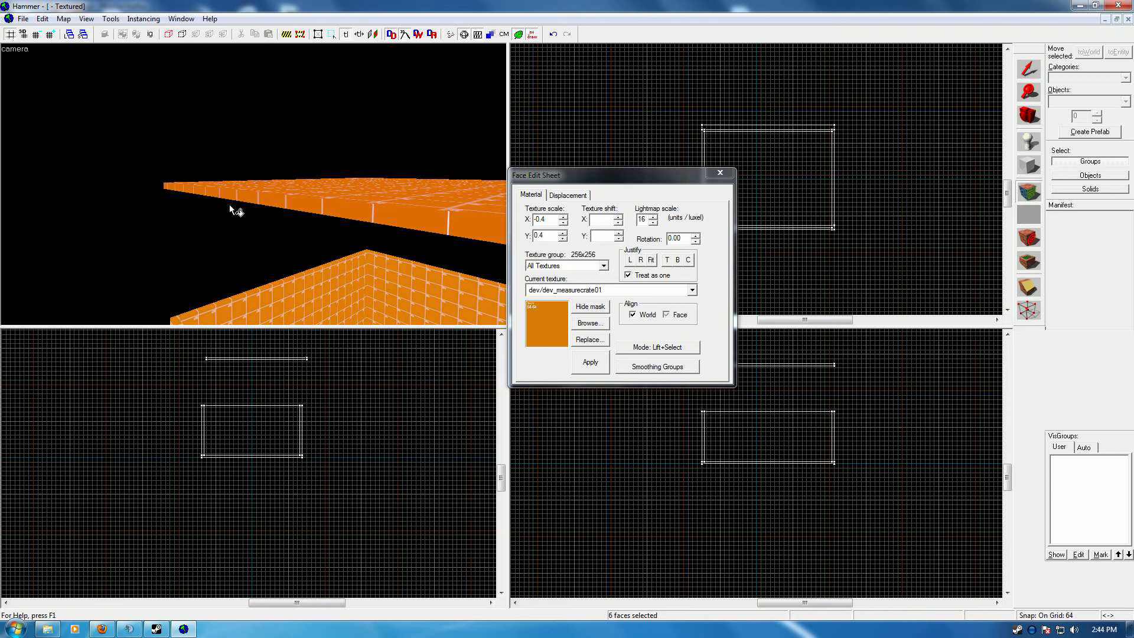
key("z")
key("w")
key("w")
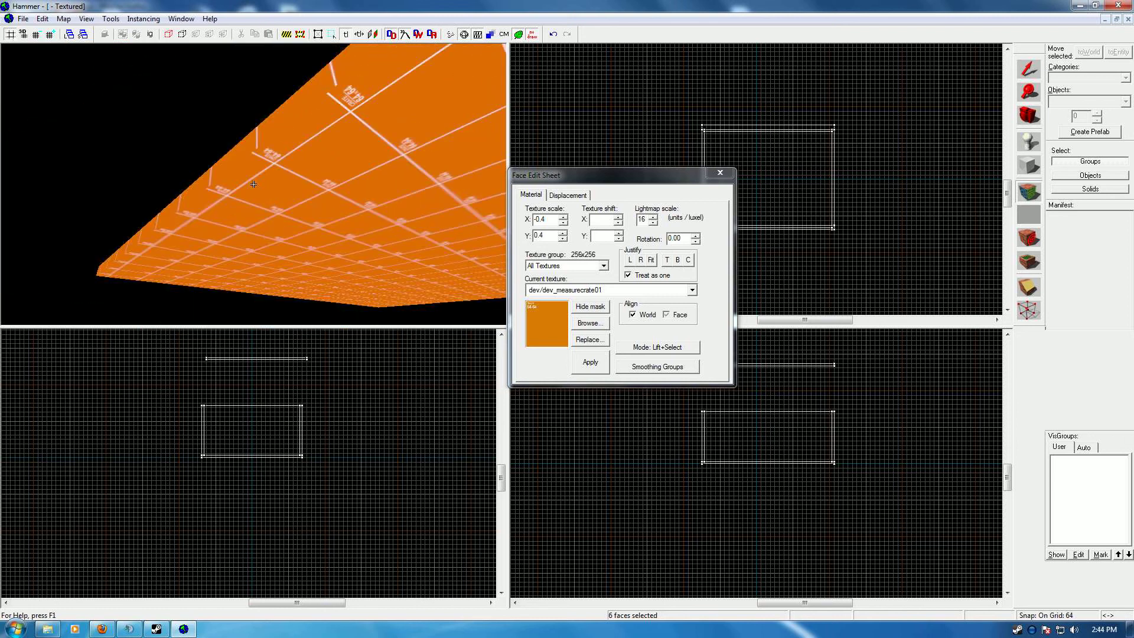
key("w")
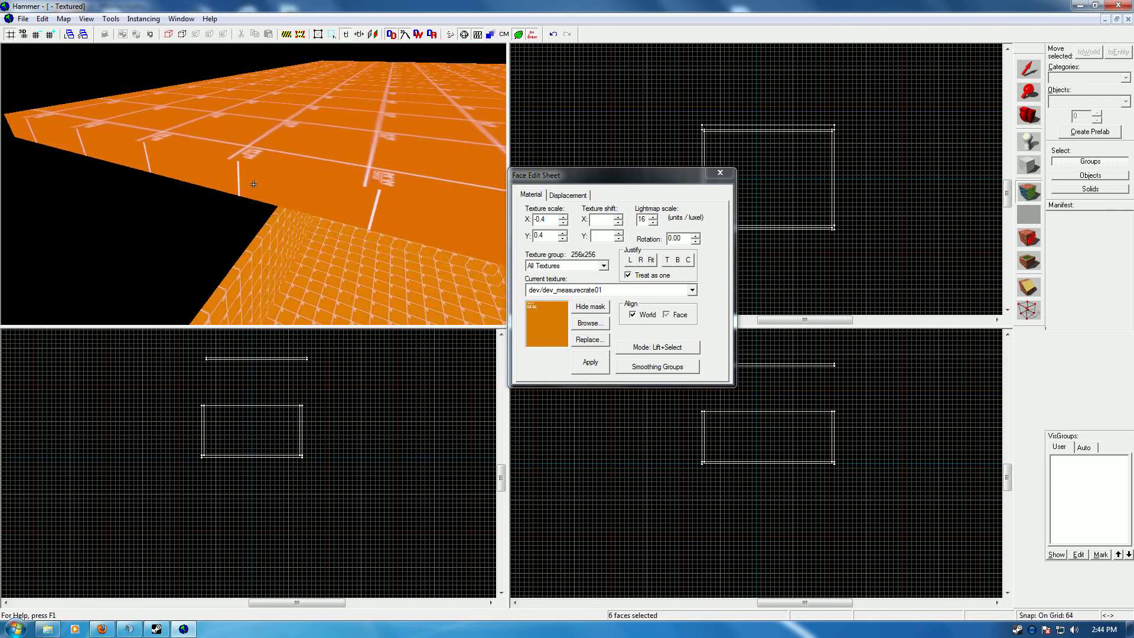
key("Right")
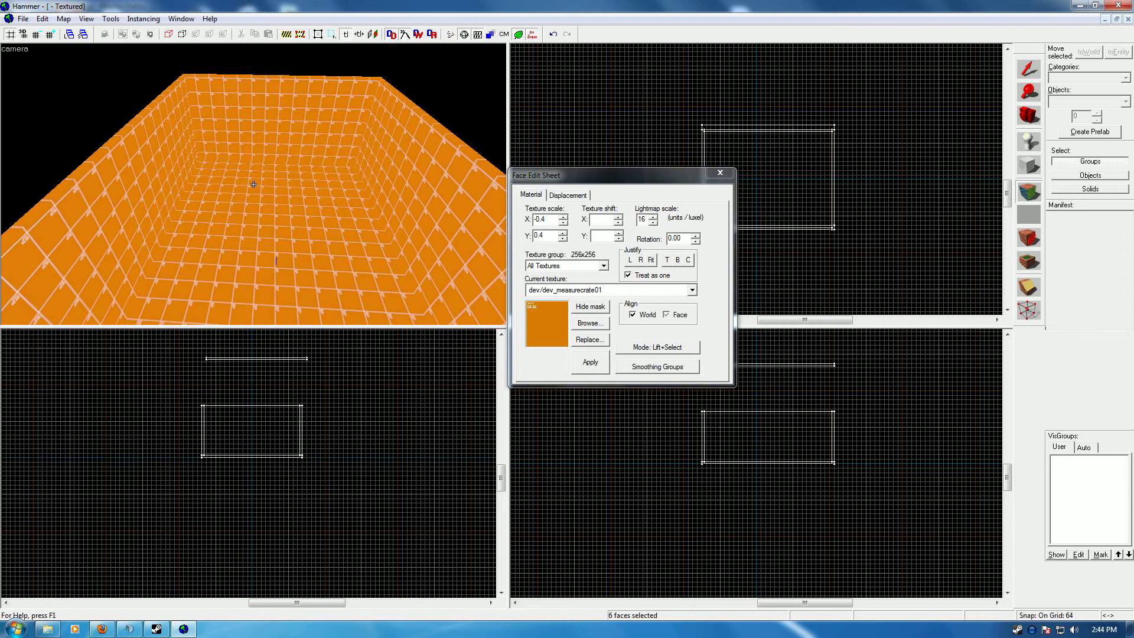
Step: Add all faces of the room's left, far and right wall brushes to the current face selection
left_click(128, 185, "ctrl")
left_click(283, 130, "ctrl")
left_click(418, 162, "ctrl")
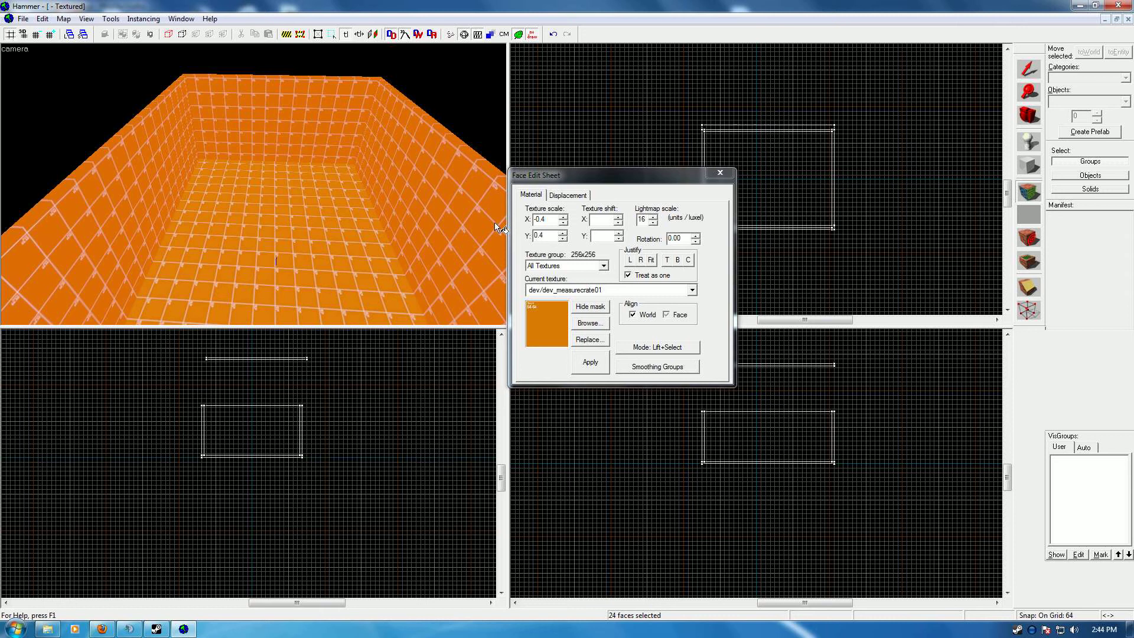
left_click_drag(626, 181, 523, 202)
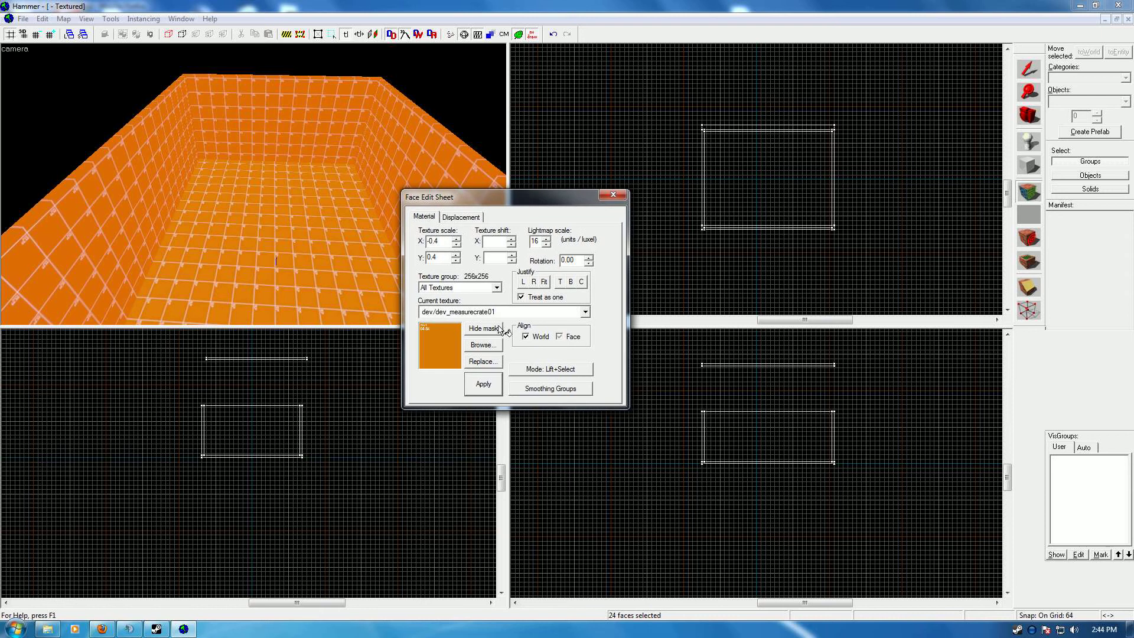
Step: Examine the measure texture's alignment on the room's walls, corners and floor from inside and outside
key("z")
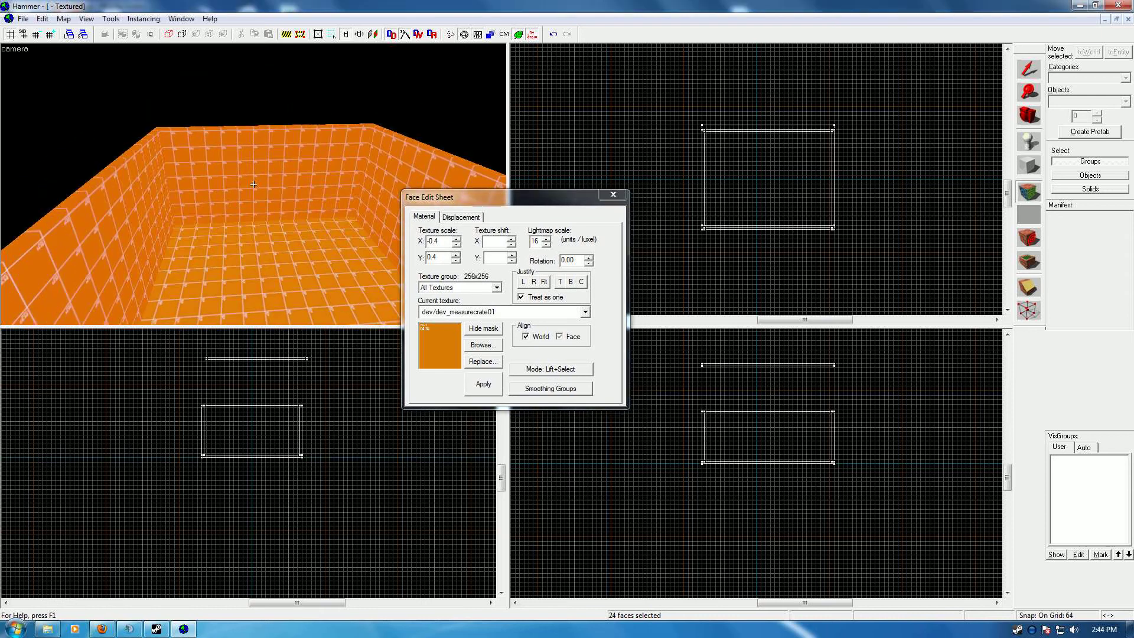
key("w")
key("w")
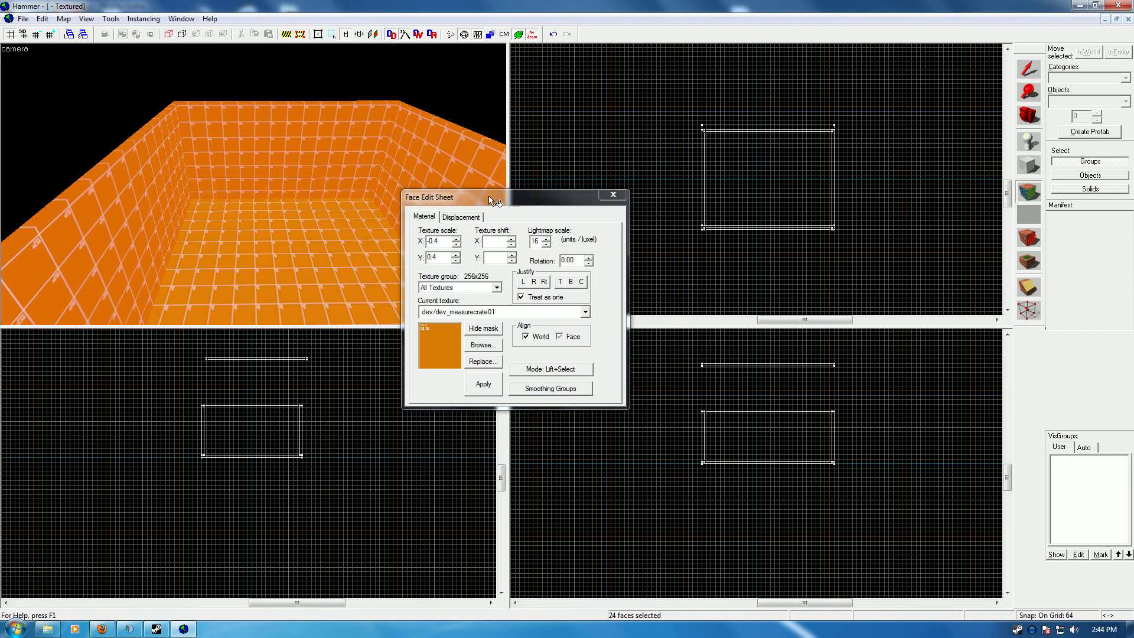
left_click_drag(477, 201, 616, 161)
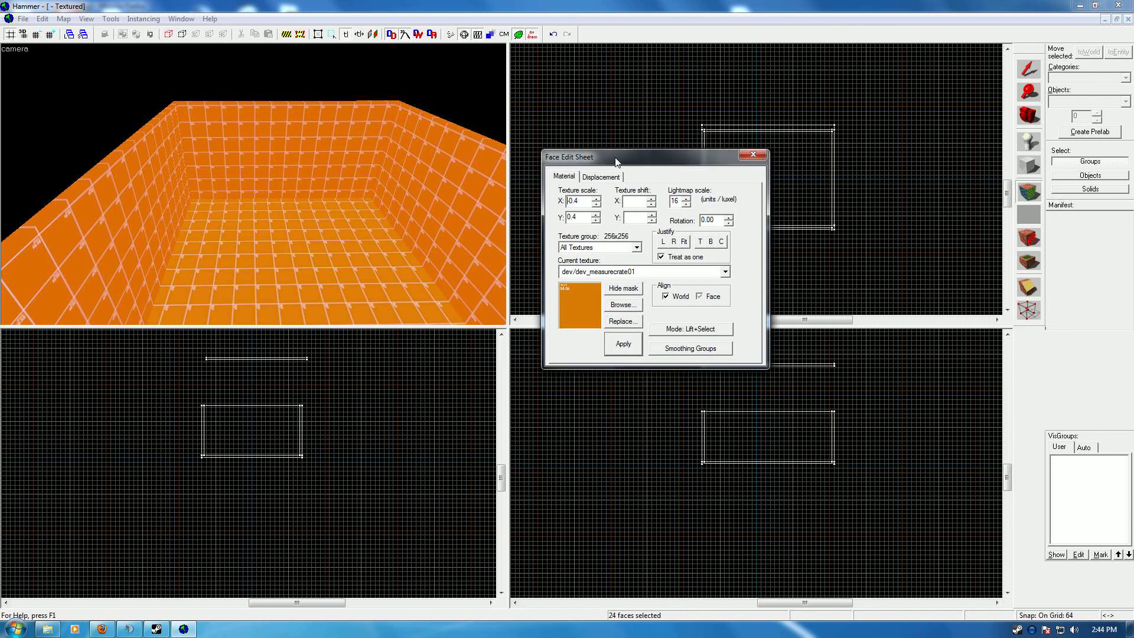
key("z")
key("w")
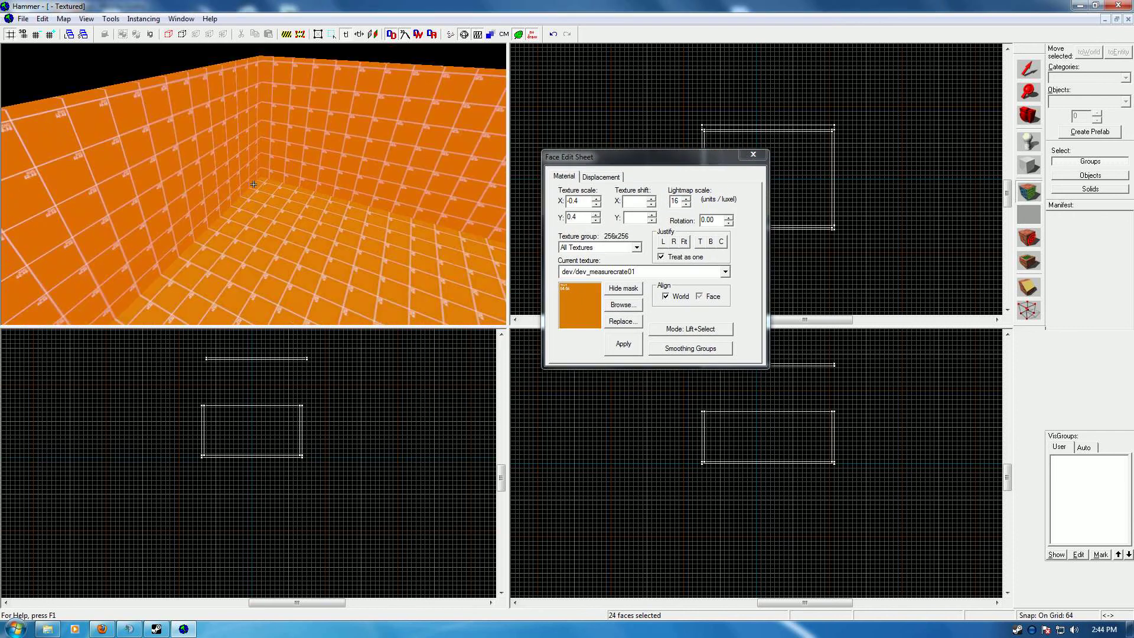
key("w")
key("s")
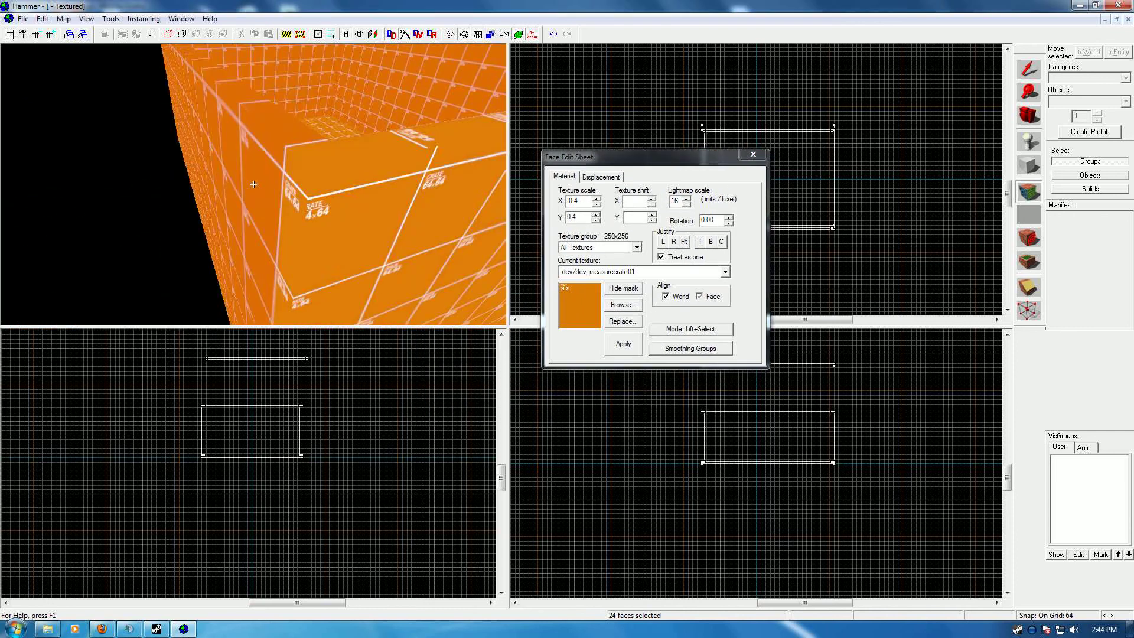
key("s")
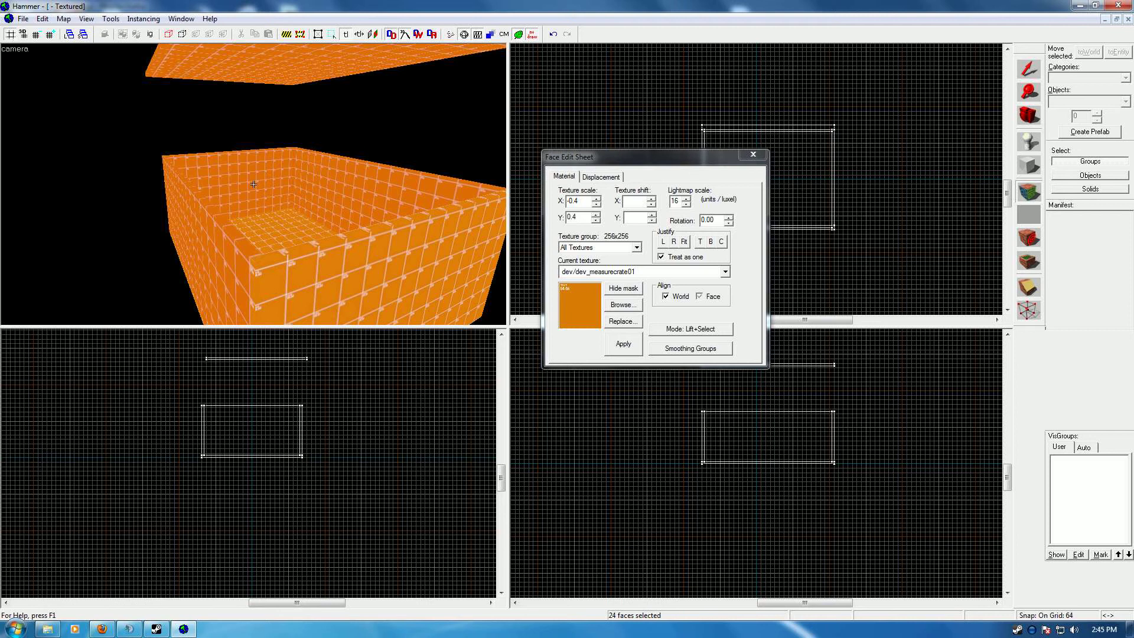
key("w")
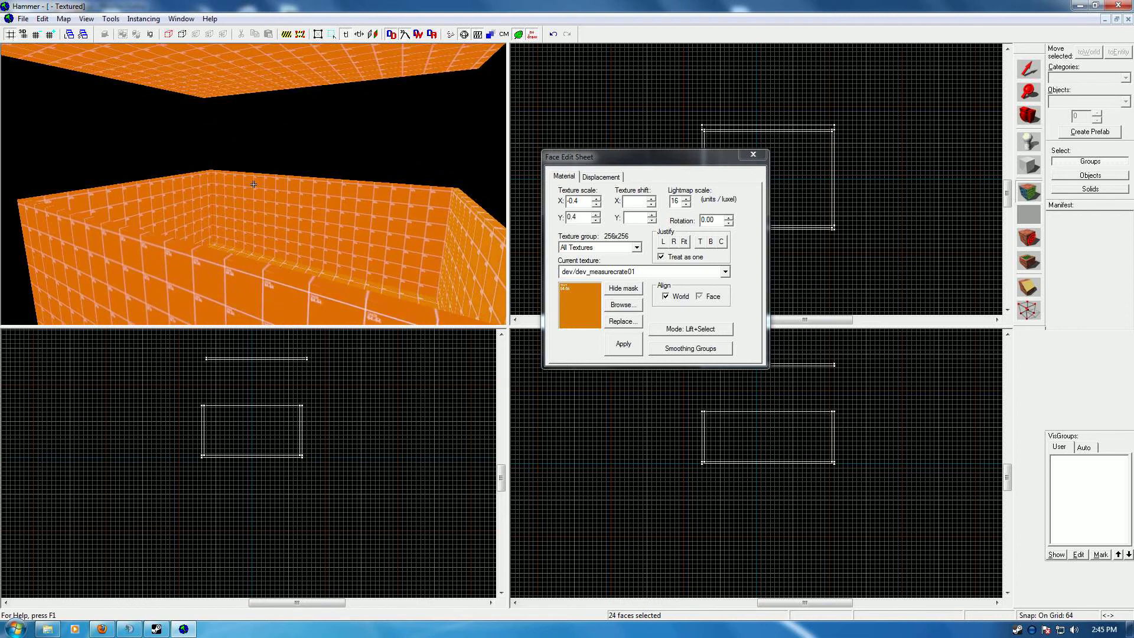
key("w")
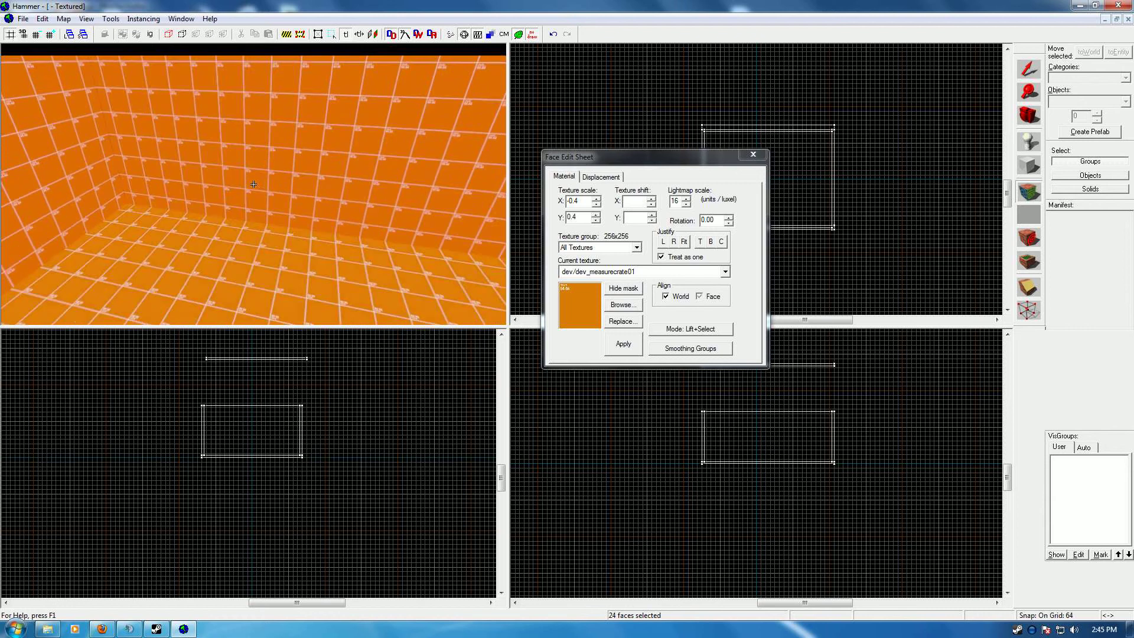
key("w")
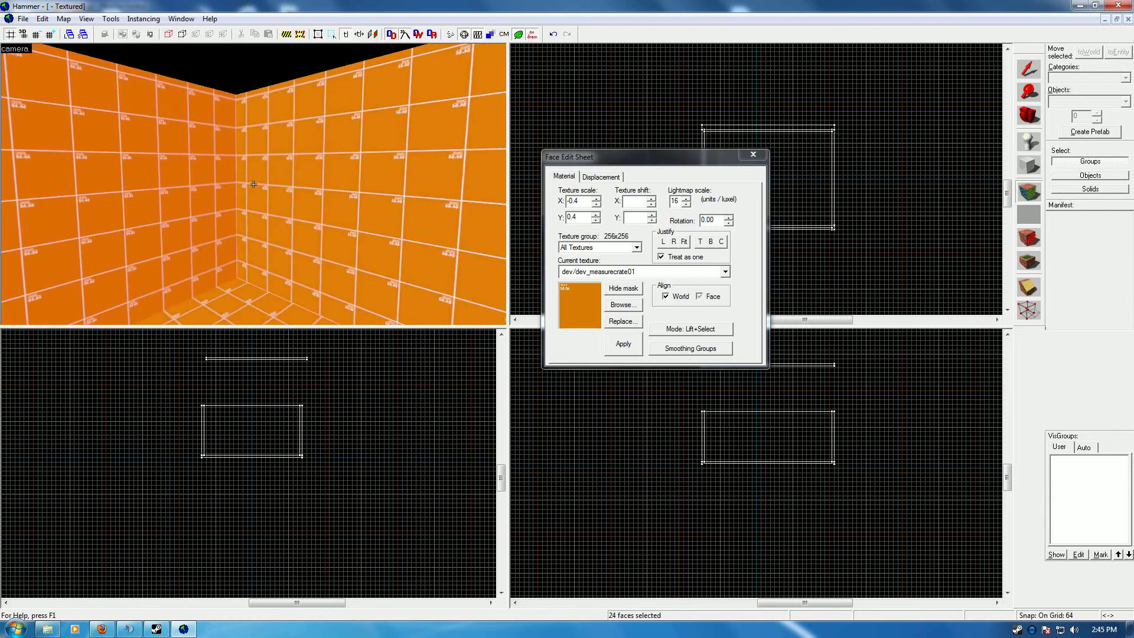
key("w")
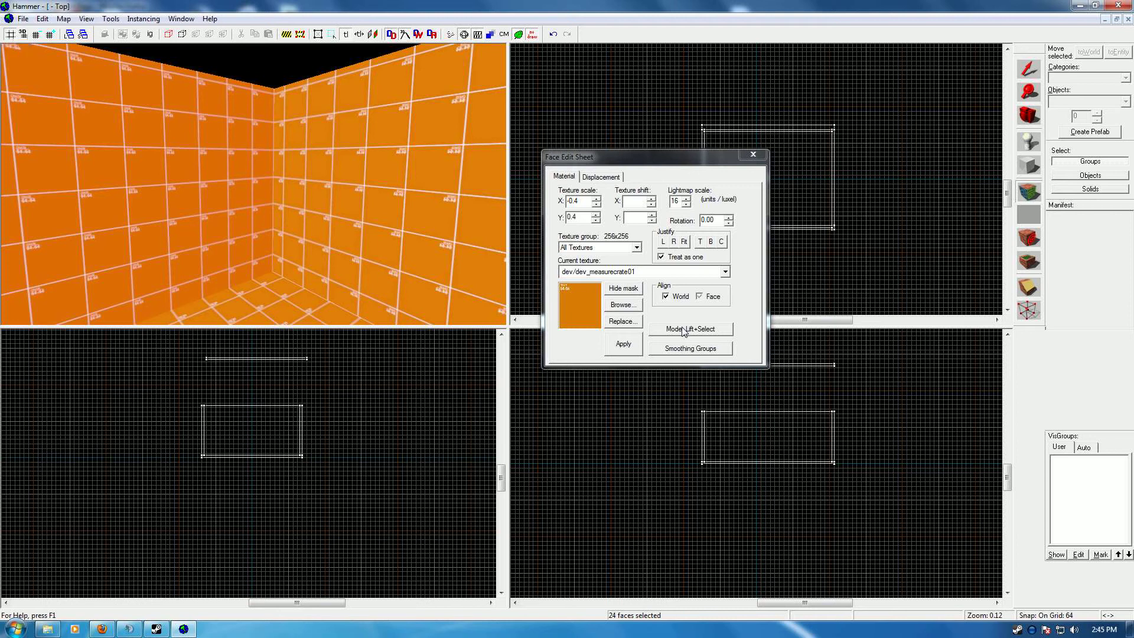
Step: Select only the inner face of one side wall and apply the brick/brickwall027a texture to it
left_click(724, 272)
left_click(580, 338)
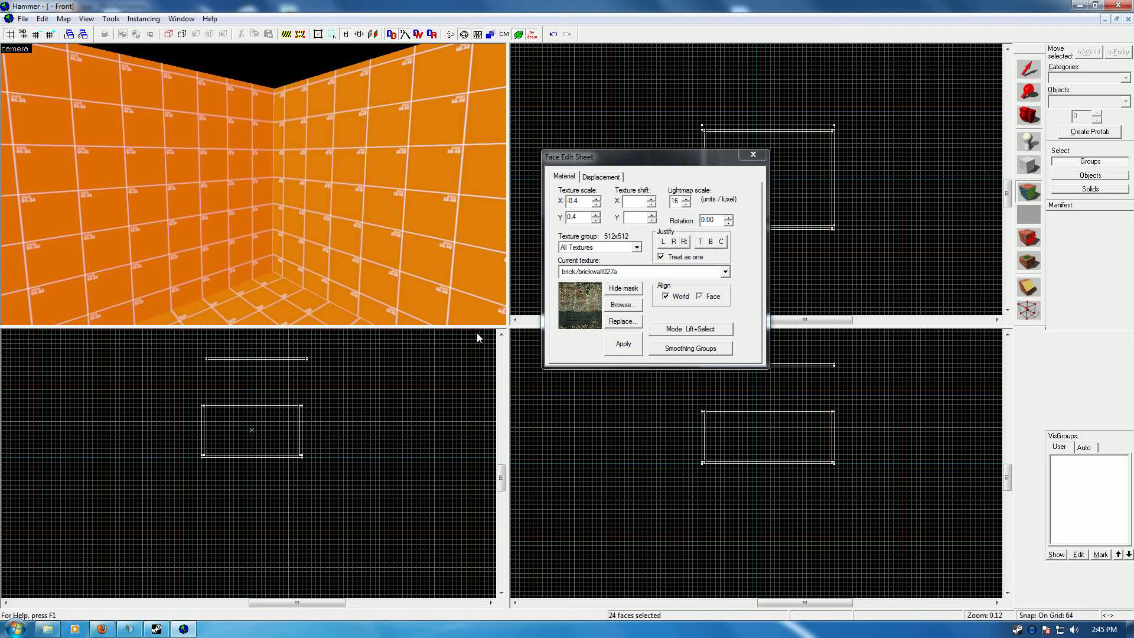
left_click(304, 213)
left_click(725, 272)
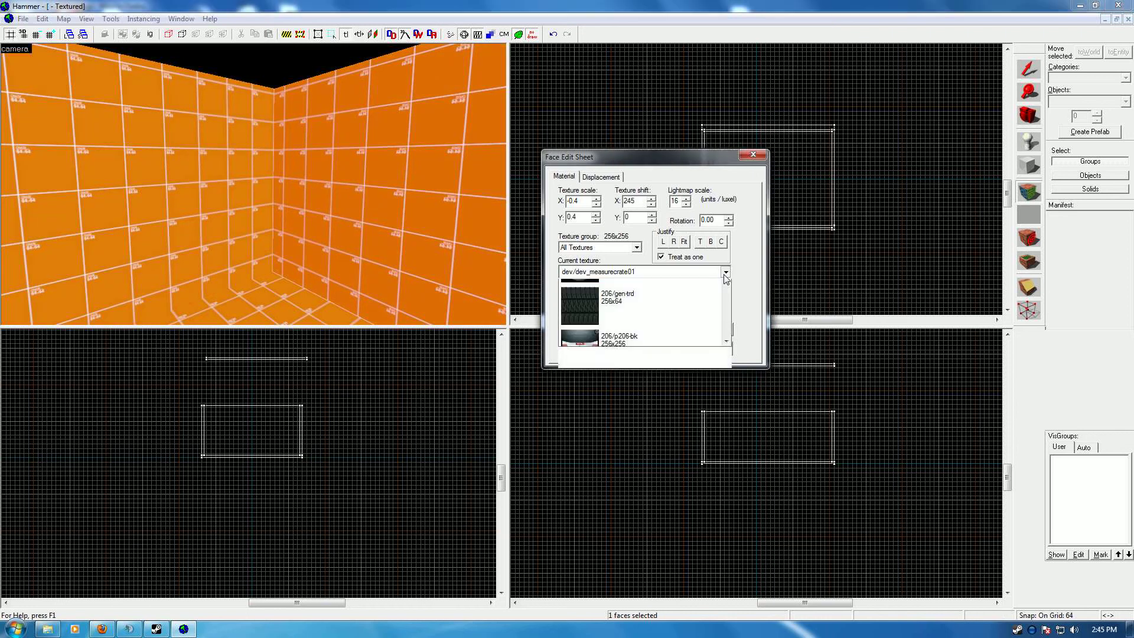
left_click(604, 332)
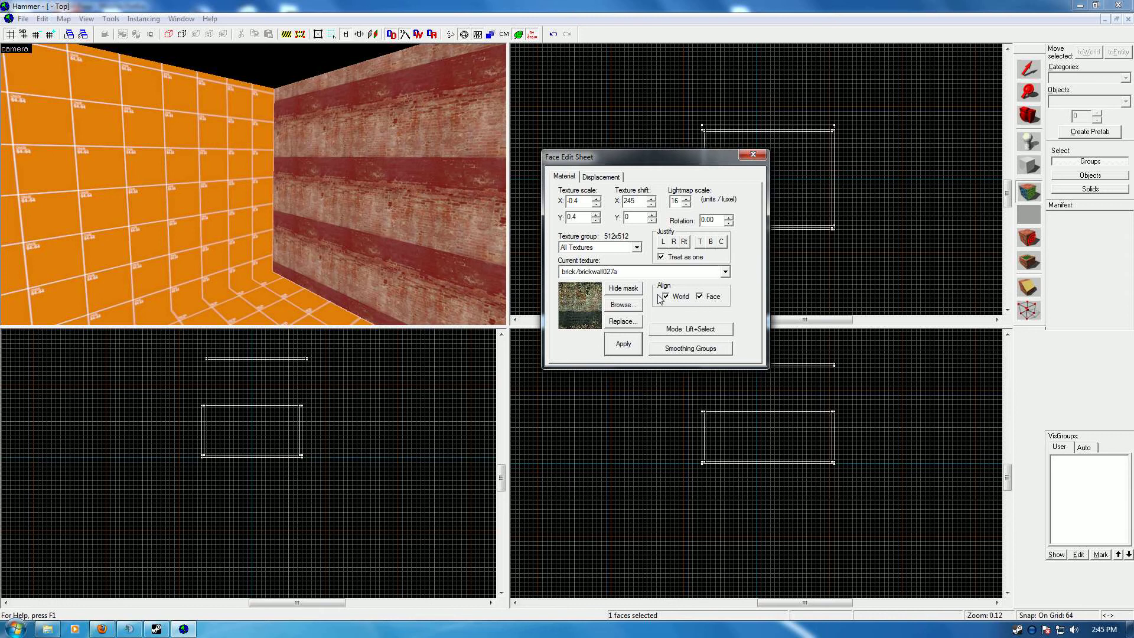
Step: Fit the brick texture to the selected wall face and set its X texture scale to 1.35
left_click(685, 241)
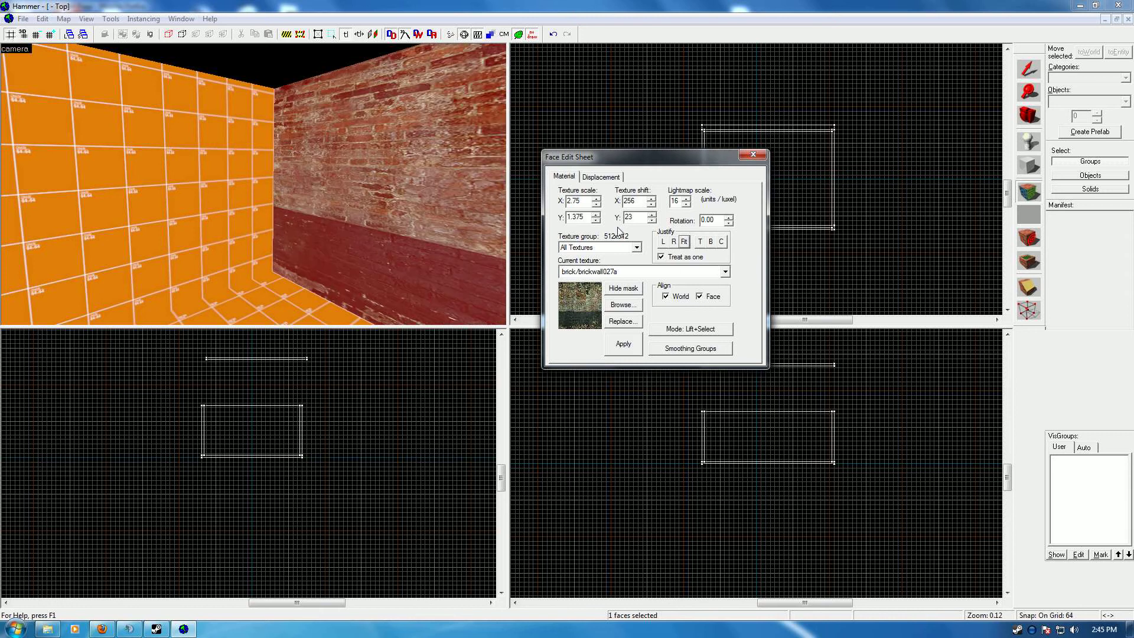
key("z")
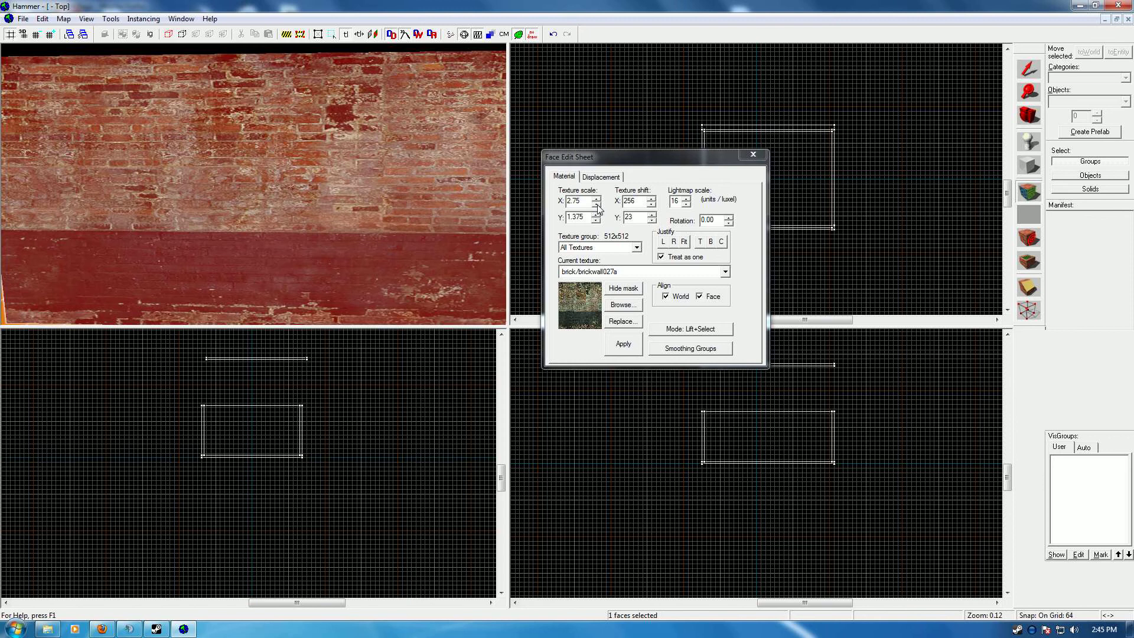
left_click_drag(596, 205, 598, 207)
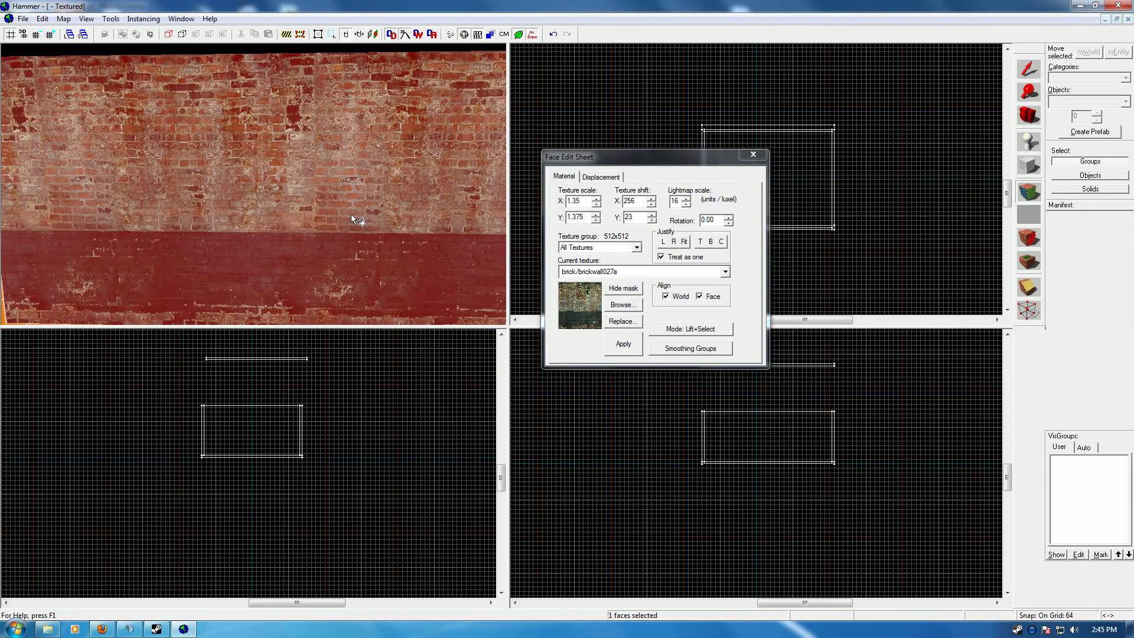
Step: Set the face mode to Apply (texture + values) and apply the brick/brickwall027a texture with its values to the room's other inner walls
key("z")
key("s")
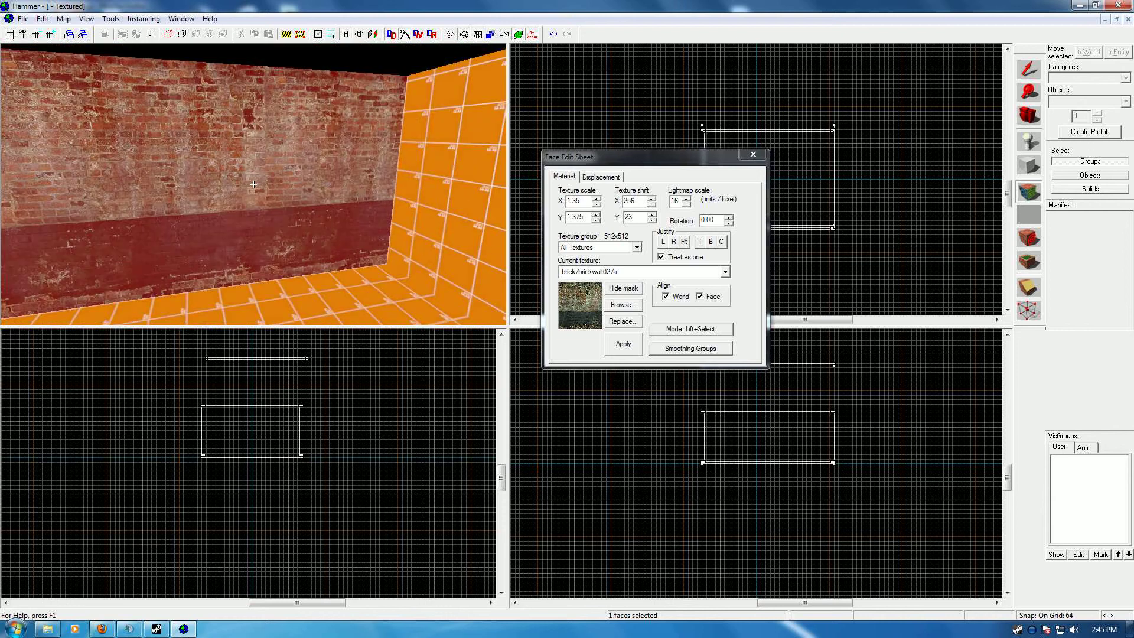
key("w")
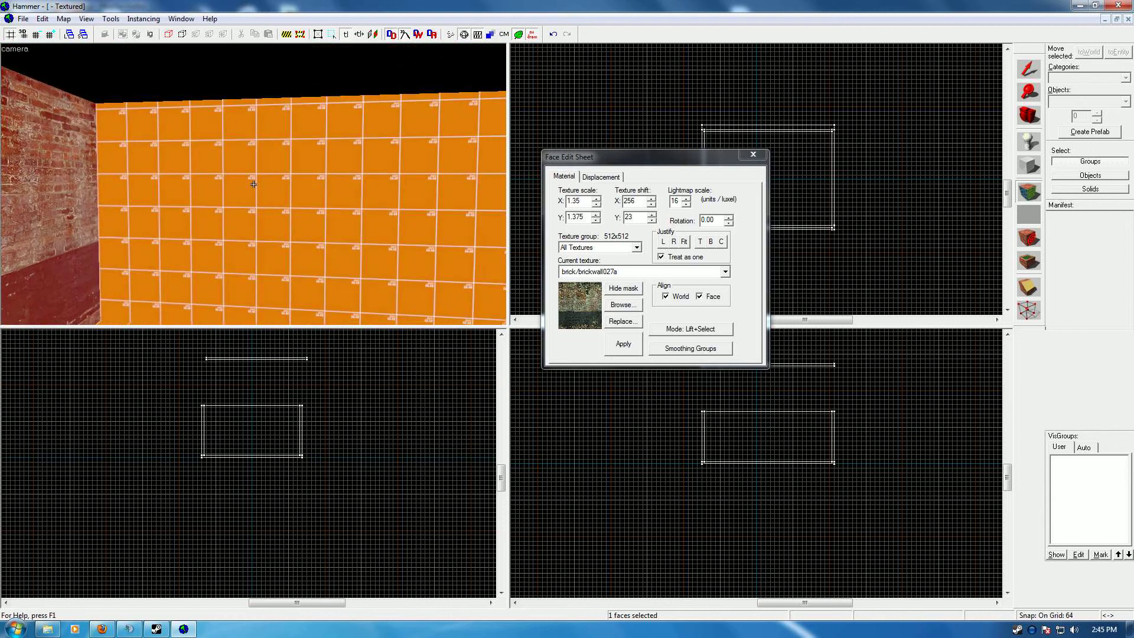
mouse_move(253, 185)
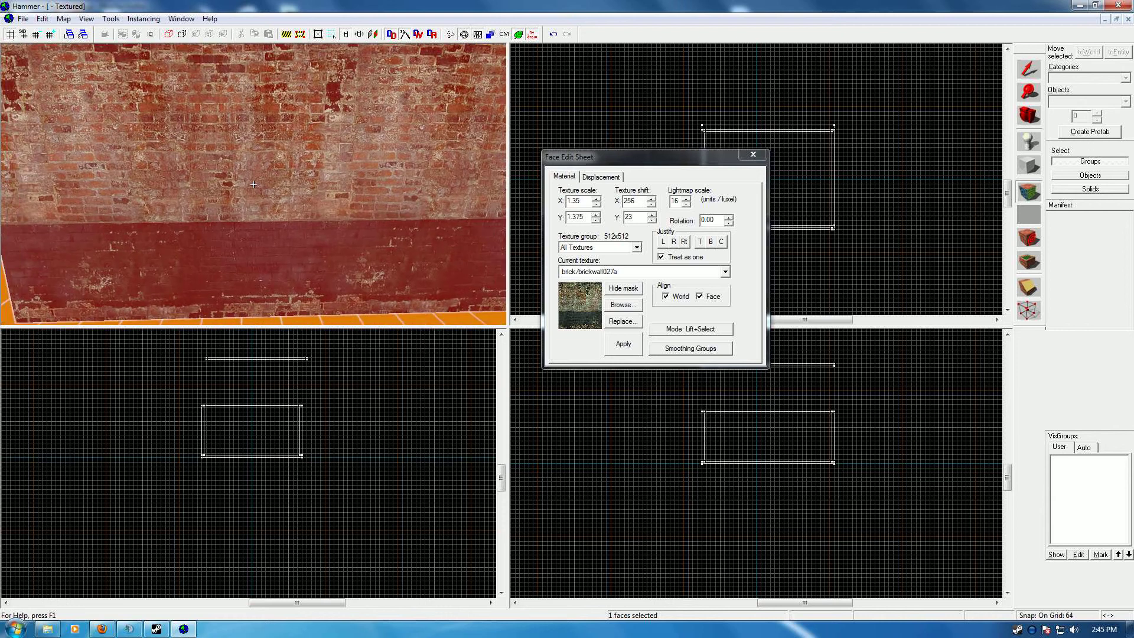
key("z")
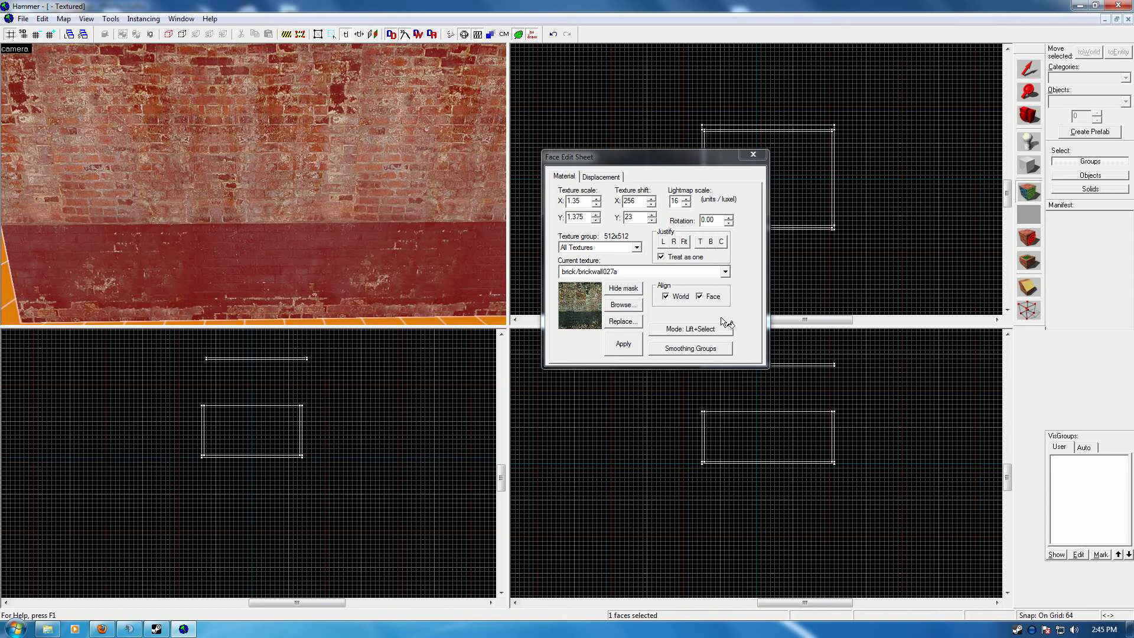
left_click(709, 332)
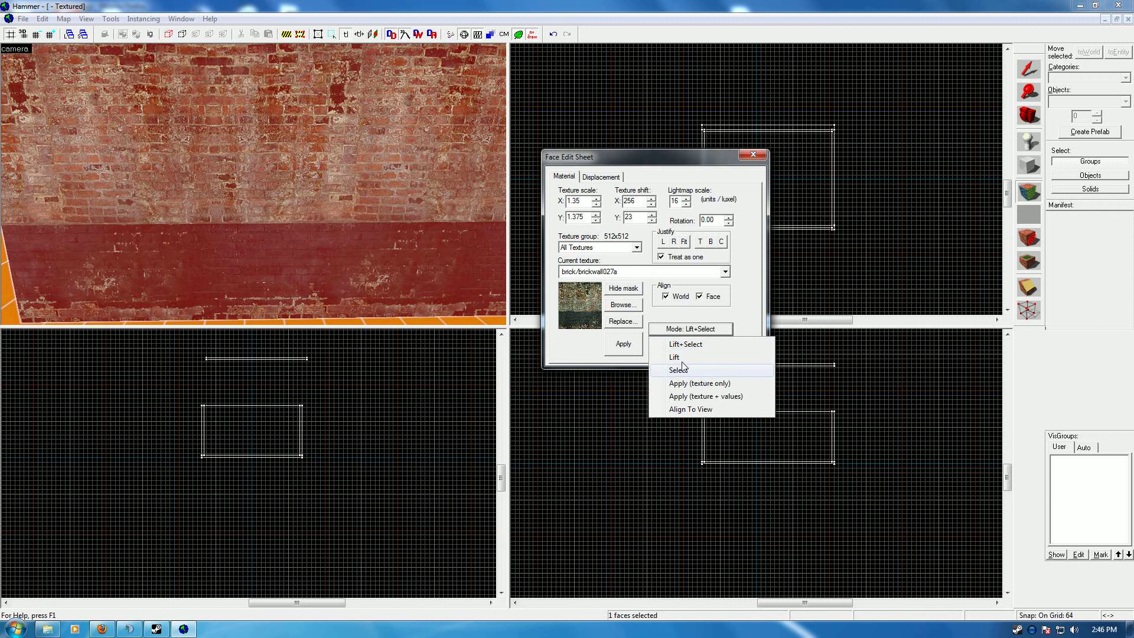
left_click(692, 396)
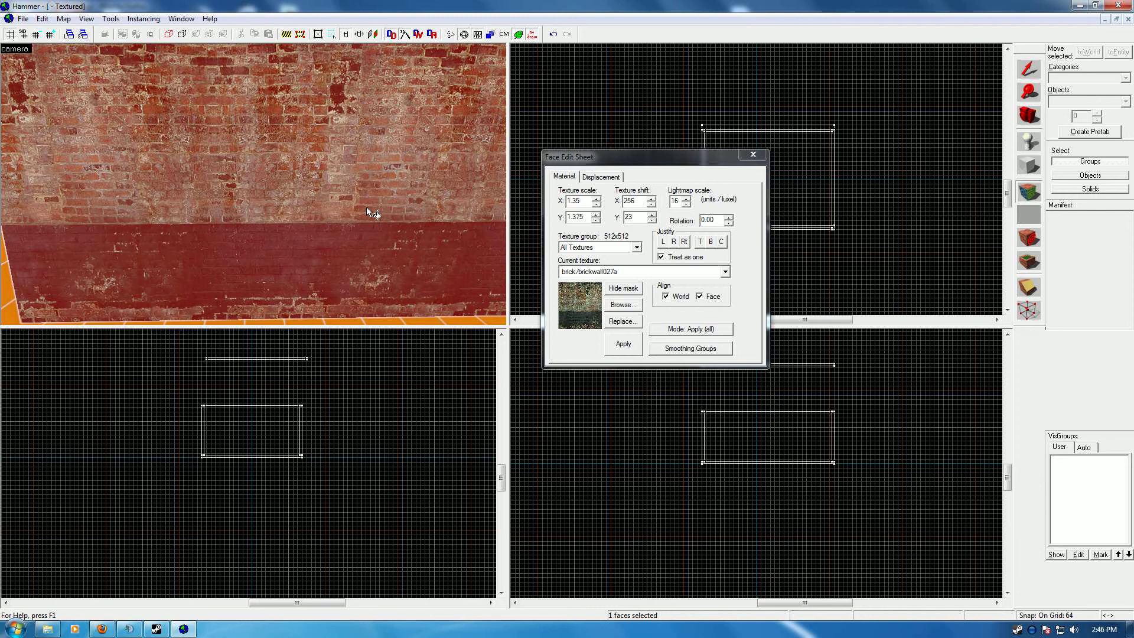
key("z")
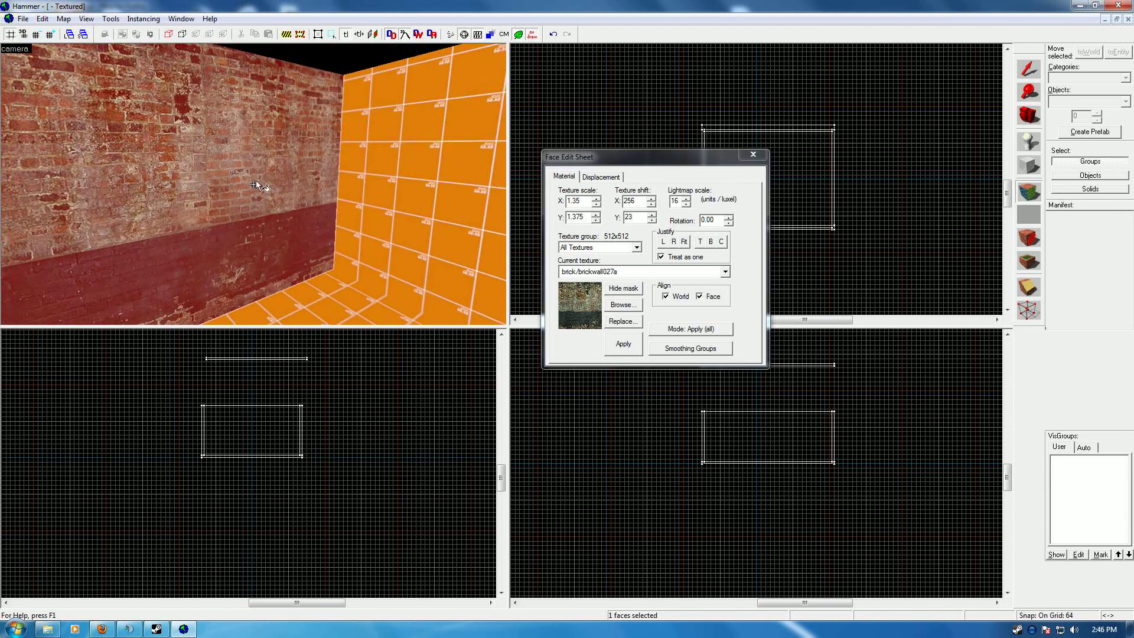
left_click(254, 185)
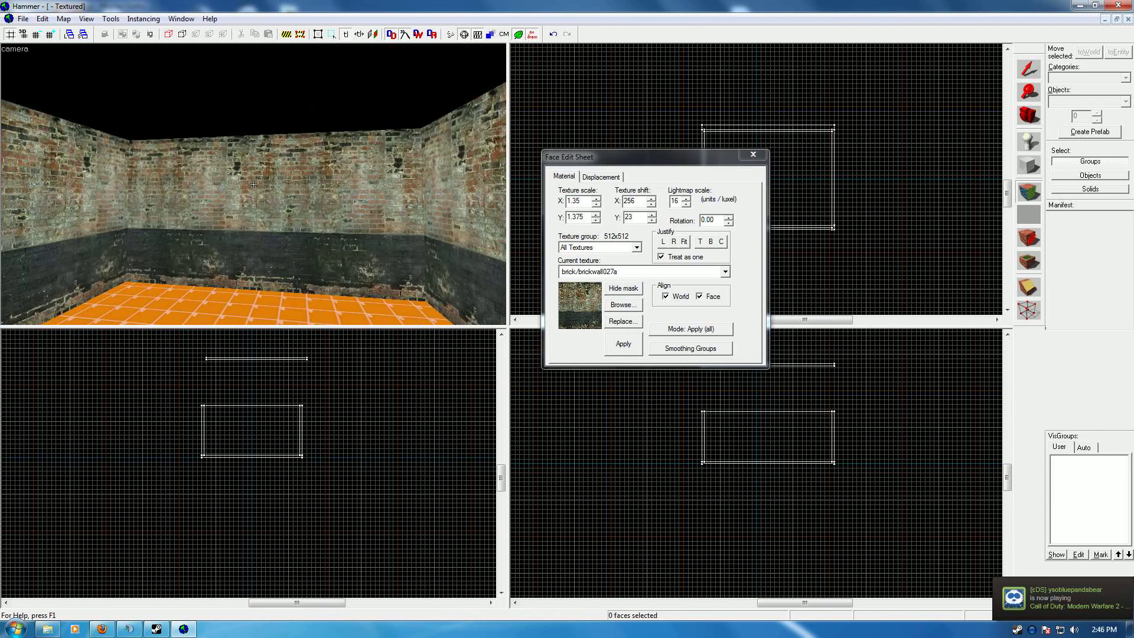
key("z")
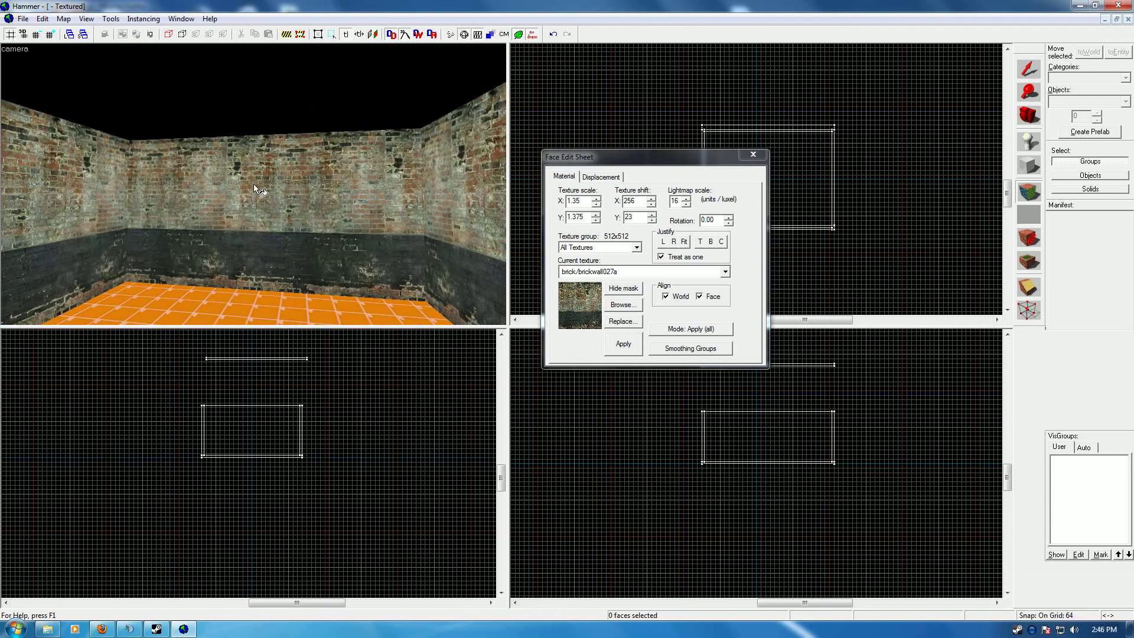